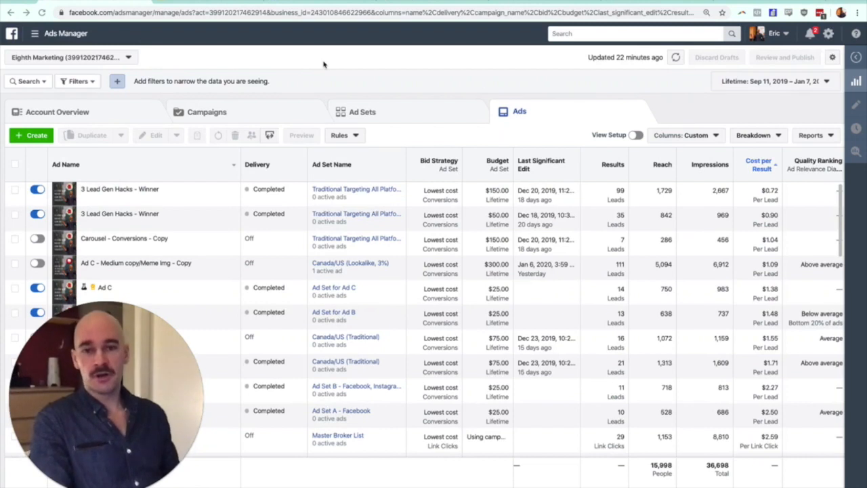
Step: Start creating a new ad campaign instead of using an existing one
{"action": "left_click", "coordinate": [154, 13]}
{"action": "left_click", "coordinate": [156, 14]}
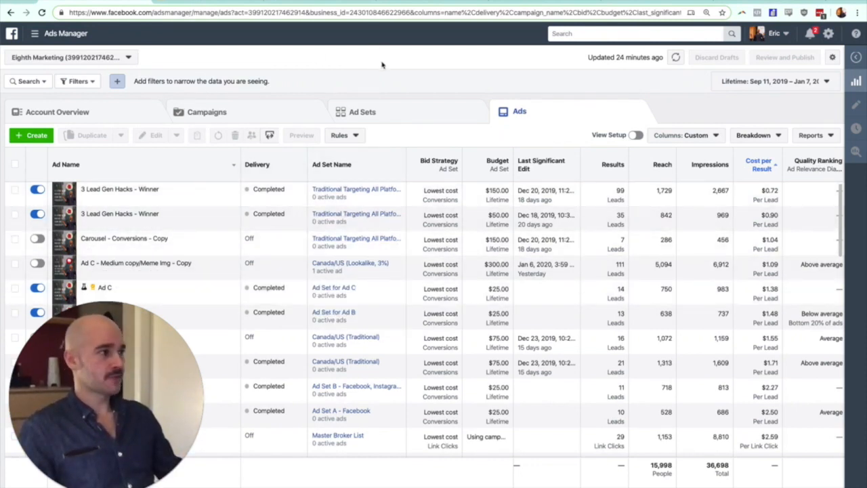
{"action": "left_click", "coordinate": [41, 136]}
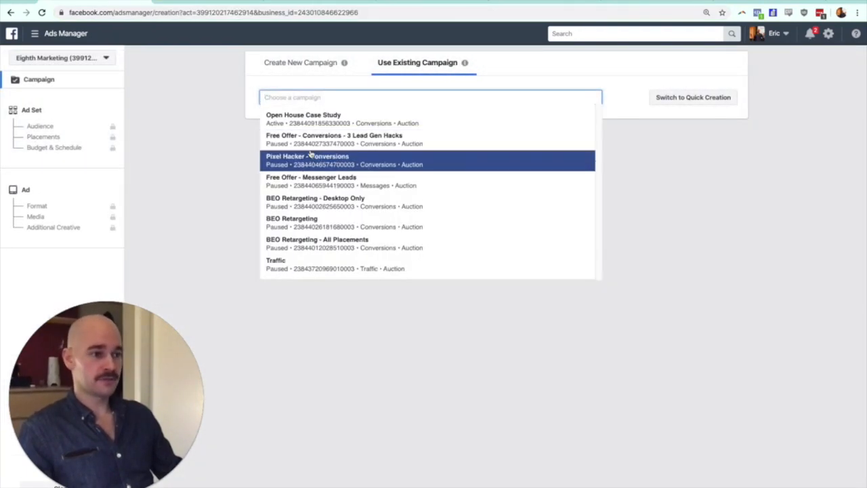
{"action": "left_click", "coordinate": [202, 143]}
{"action": "left_click", "coordinate": [313, 62]}
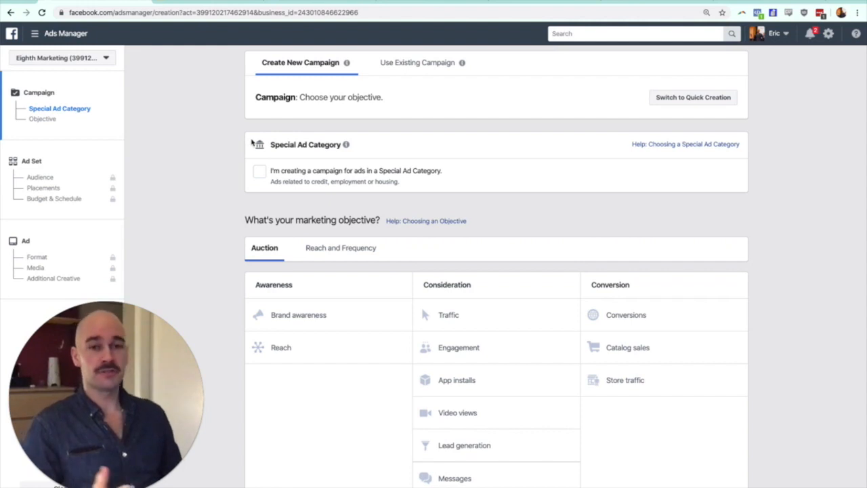
Step: Declare the campaign as a Special Ad Category campaign with Housing as the ad category
{"action": "left_click", "coordinate": [260, 174]}
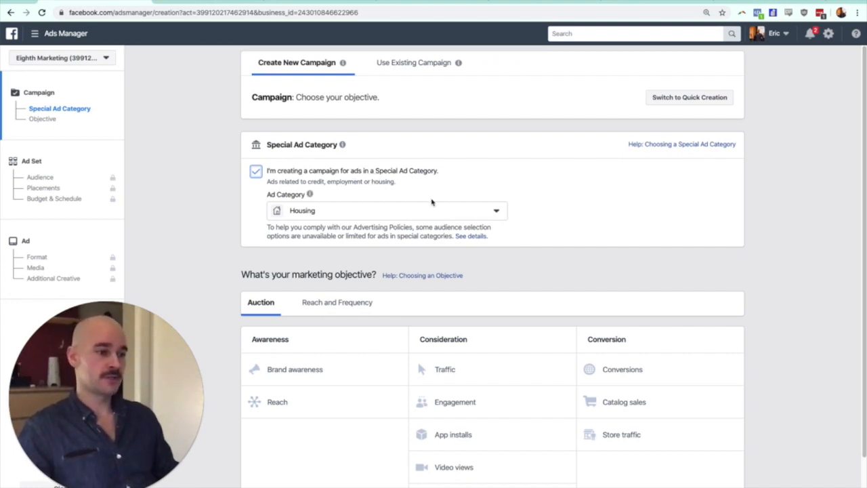
{"action": "left_click", "coordinate": [466, 213]}
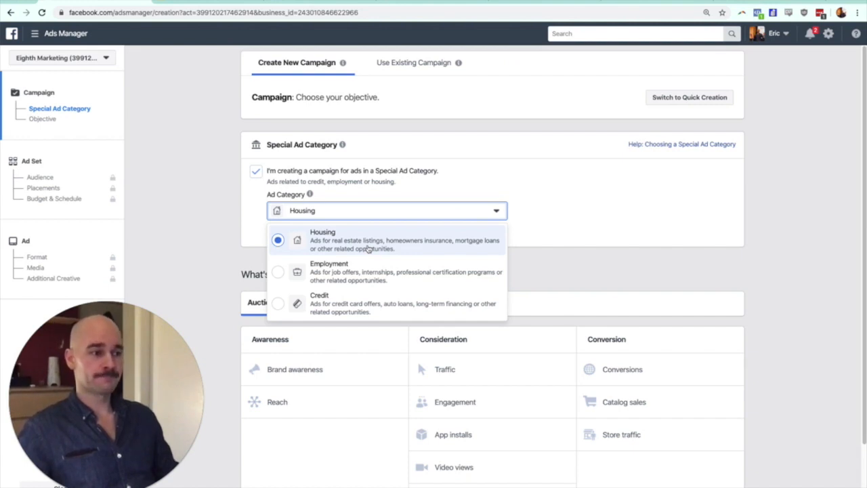
{"action": "left_click", "coordinate": [368, 249]}
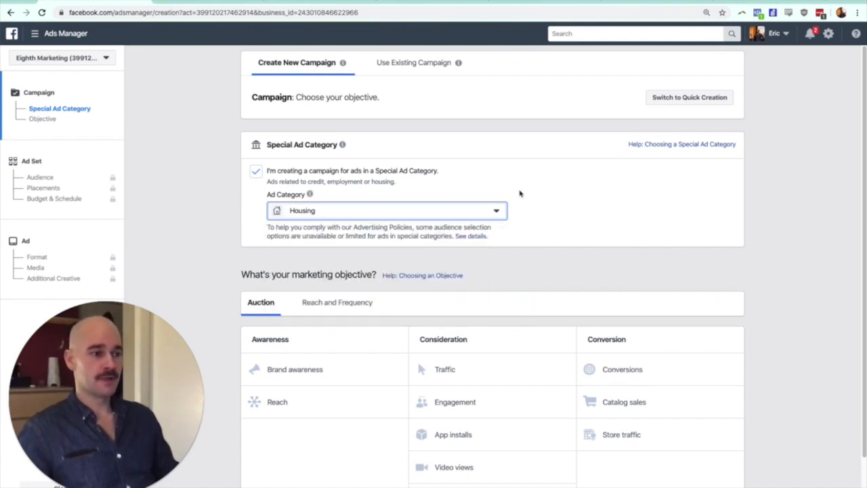
{"action": "left_click", "coordinate": [475, 214]}
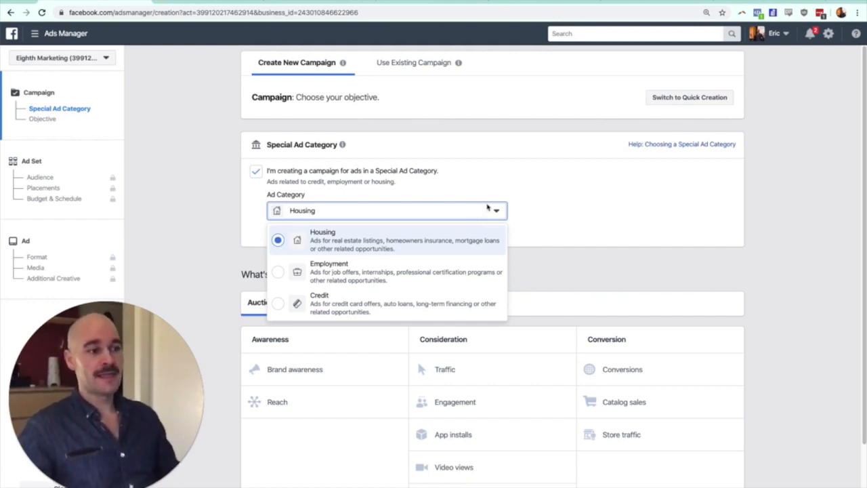
{"action": "left_click", "coordinate": [552, 186]}
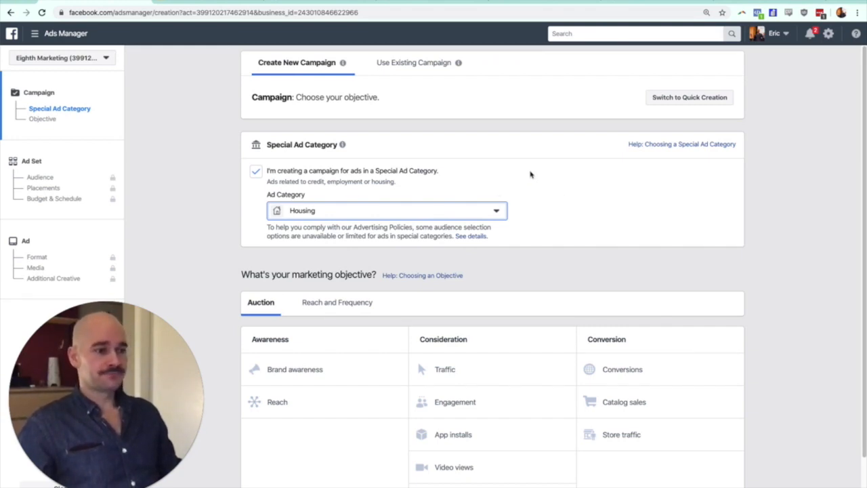
Step: Choose Lead generation as the marketing objective and enable a split test with Creative as the variable
{"action": "scroll", "coordinate": [531, 173], "scroll_direction": "down", "scroll_amount": 1}
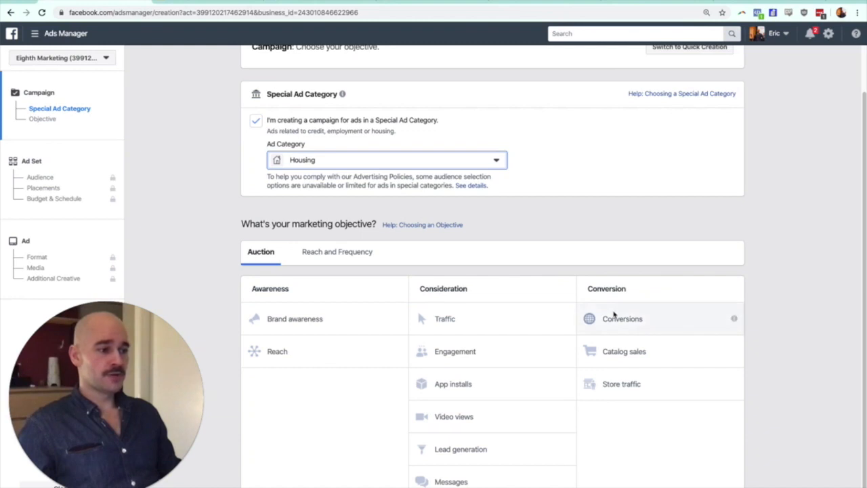
{"action": "left_click", "coordinate": [486, 453]}
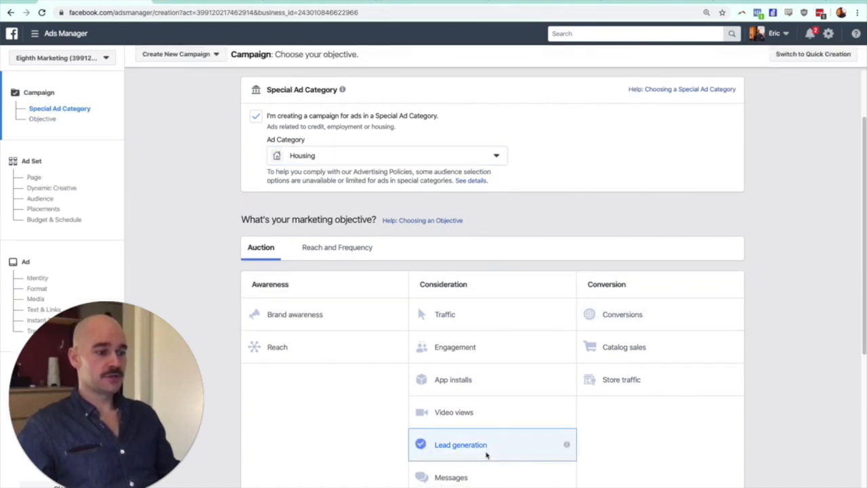
{"action": "scroll", "coordinate": [366, 427], "scroll_direction": "down", "scroll_amount": 2}
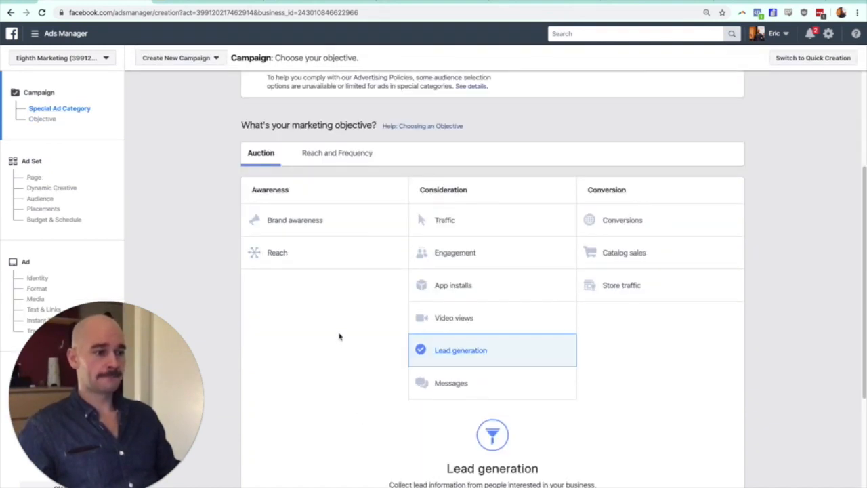
{"action": "scroll", "coordinate": [338, 329], "scroll_direction": "down", "scroll_amount": 2}
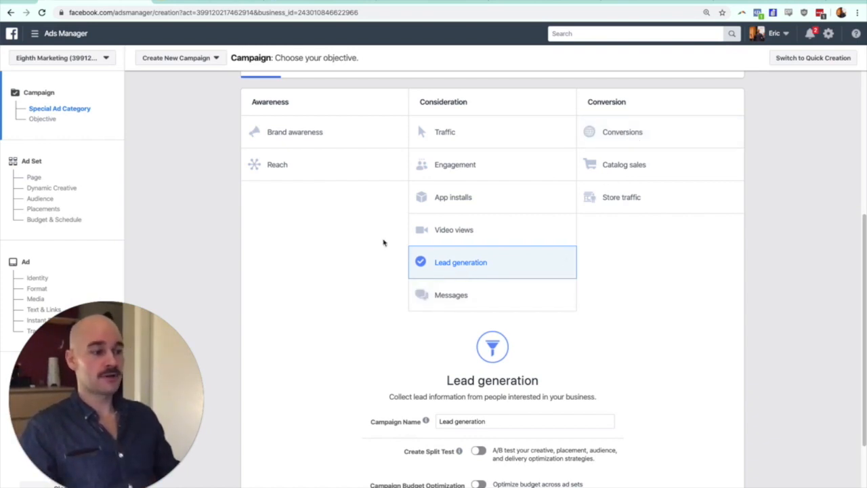
{"action": "scroll", "coordinate": [385, 236], "scroll_direction": "down", "scroll_amount": 2}
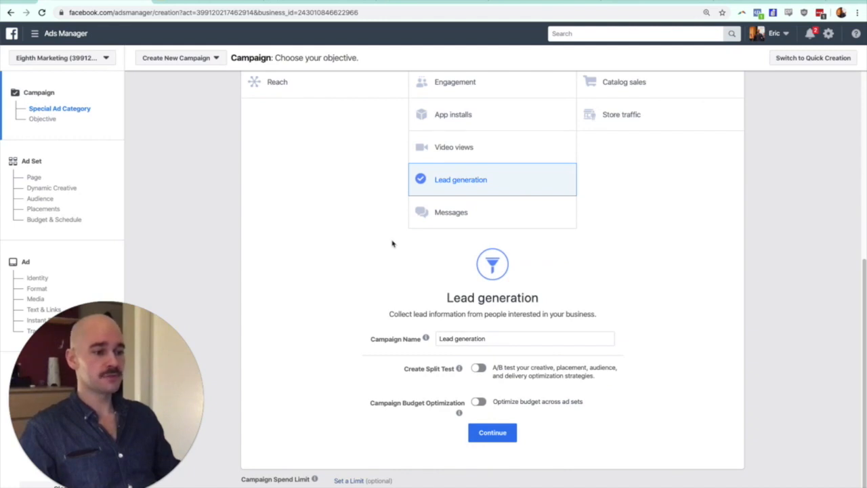
{"action": "left_click", "coordinate": [480, 367]}
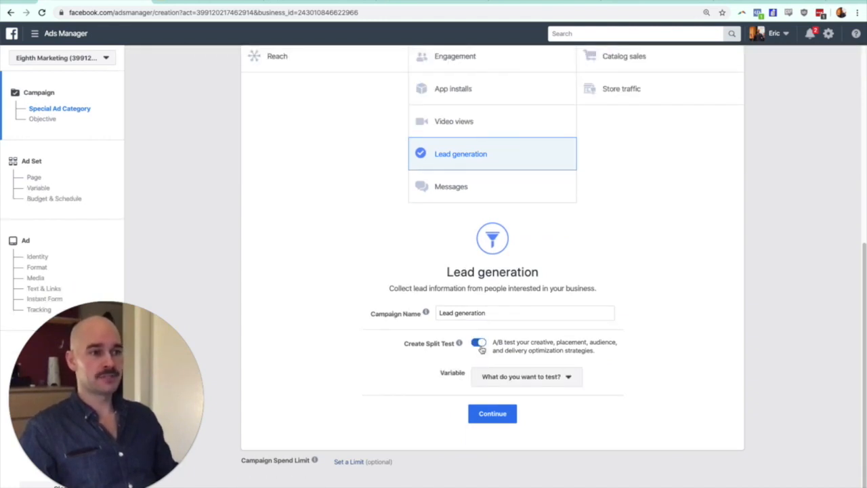
{"action": "left_click", "coordinate": [505, 378]}
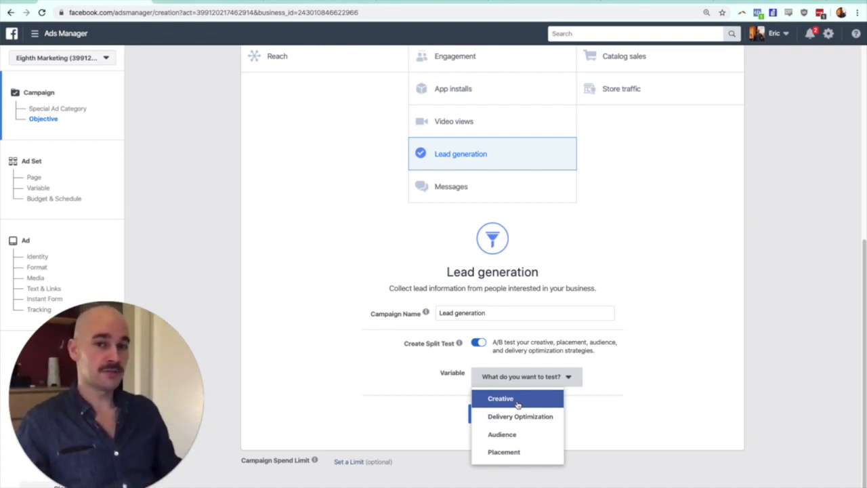
{"action": "left_click", "coordinate": [517, 399]}
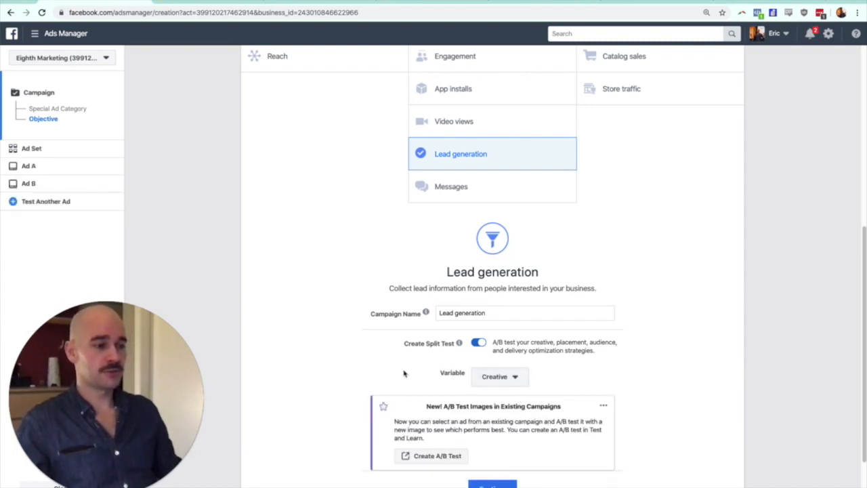
Step: Switch to the Google Slides presentation to view the Split Testing slide
{"action": "scroll", "coordinate": [405, 366], "scroll_direction": "down", "scroll_amount": 1}
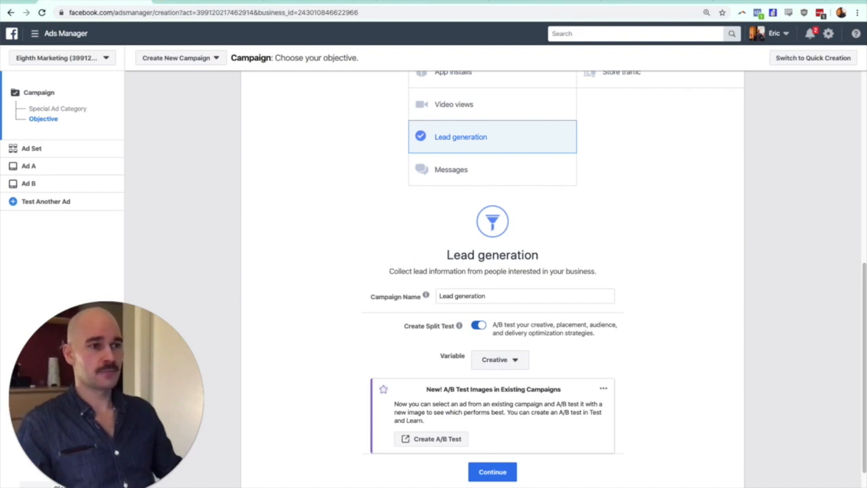
{"action": "left_click", "coordinate": [210, 1]}
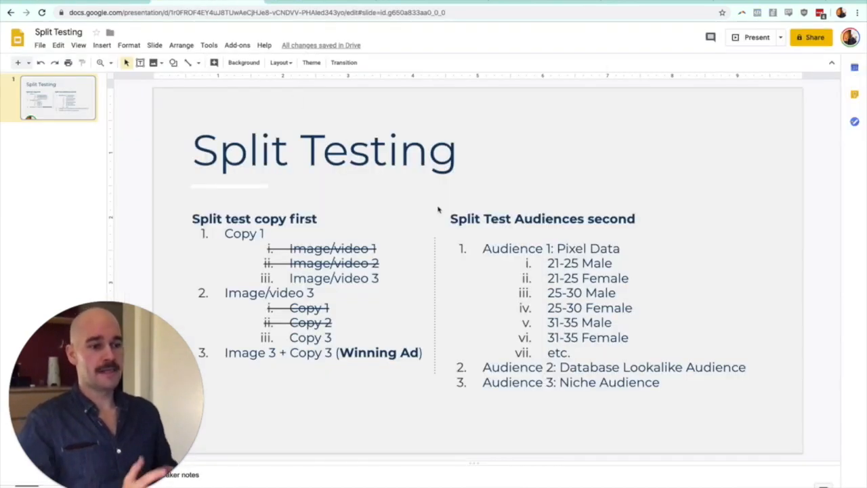
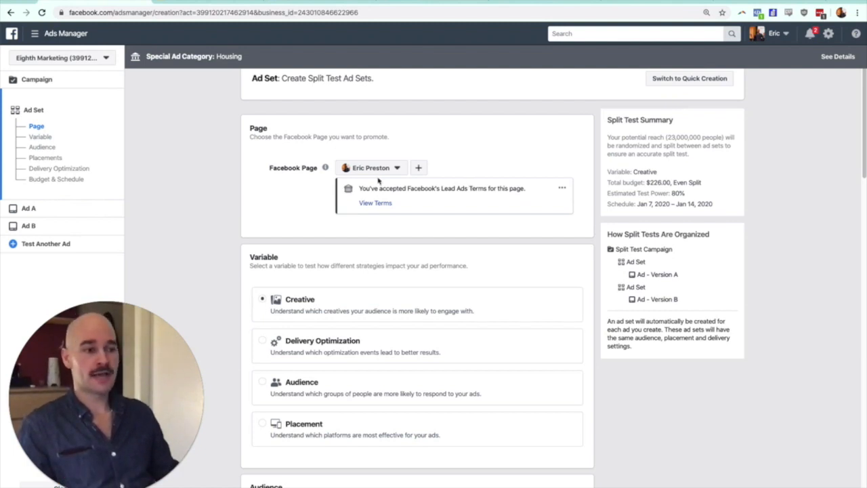
Step: Remove Canada from the targeted locations in the ad set's audience
{"action": "scroll", "coordinate": [318, 183], "scroll_direction": "down", "scroll_amount": 2}
{"action": "scroll", "coordinate": [319, 181], "scroll_direction": "down", "scroll_amount": 2}
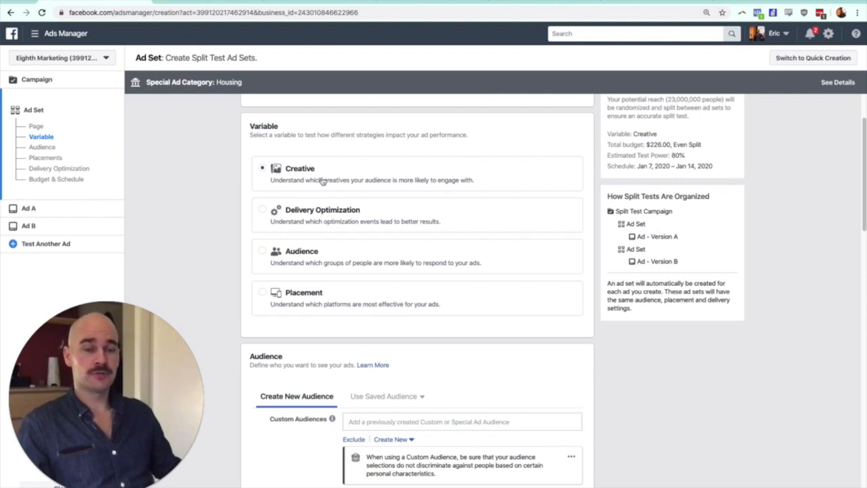
{"action": "scroll", "coordinate": [322, 181], "scroll_direction": "down", "scroll_amount": 1}
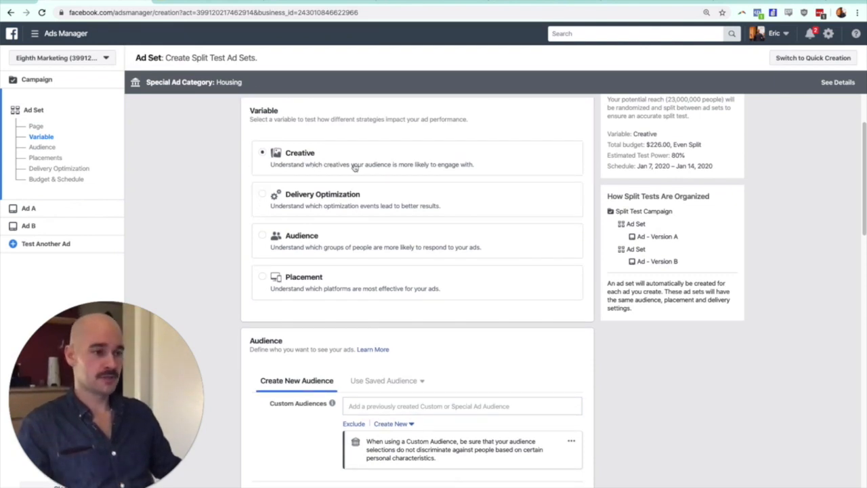
{"action": "scroll", "coordinate": [365, 170], "scroll_direction": "down", "scroll_amount": 5}
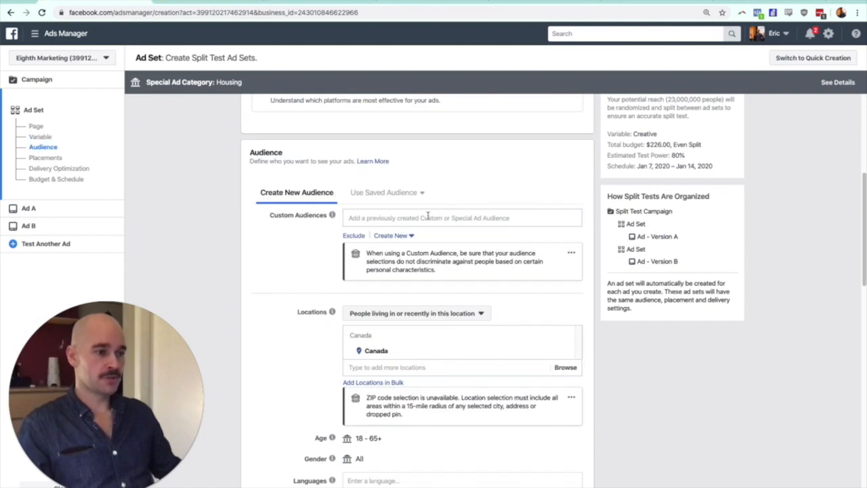
{"action": "scroll", "coordinate": [427, 215], "scroll_direction": "down", "scroll_amount": 2}
{"action": "left_click", "coordinate": [575, 324]}
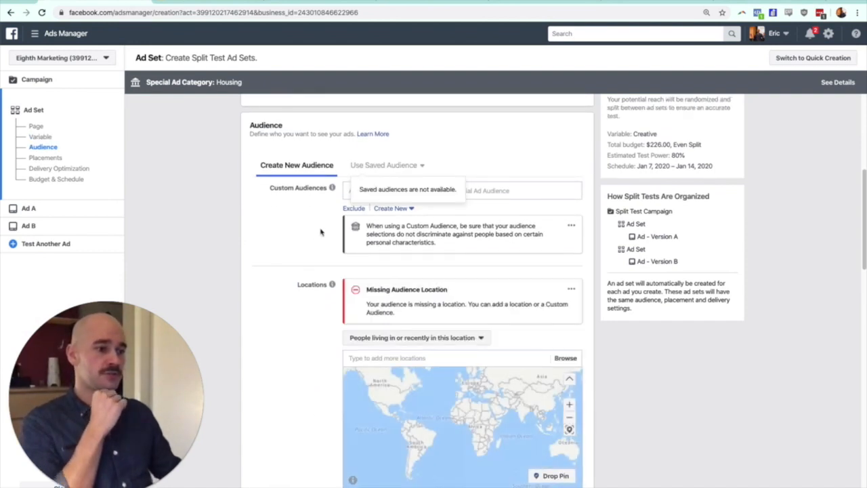
Step: Add the All RMM Traffic website audience as a custom audience for the ad set
{"action": "scroll", "coordinate": [321, 233], "scroll_direction": "down", "scroll_amount": 1}
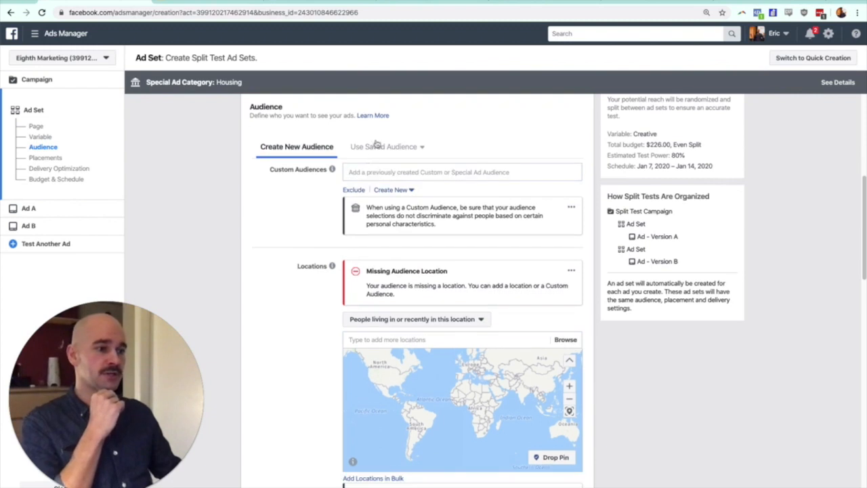
{"action": "left_click", "coordinate": [362, 174]}
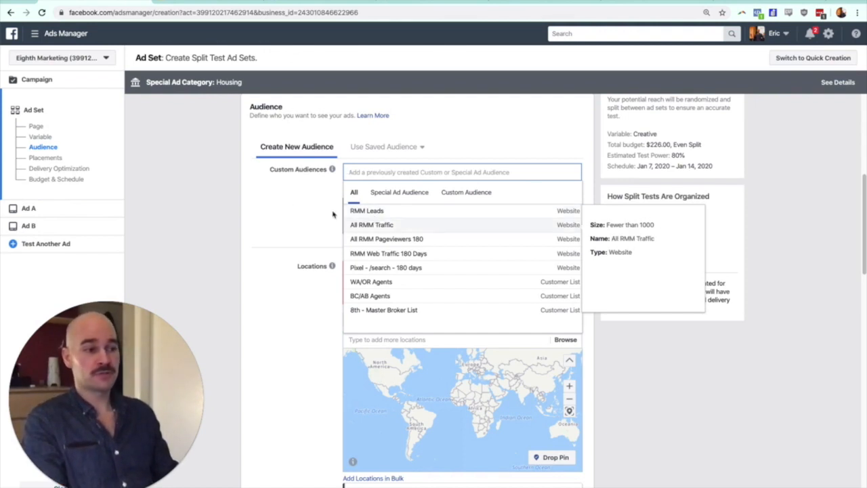
{"action": "left_click", "coordinate": [388, 226]}
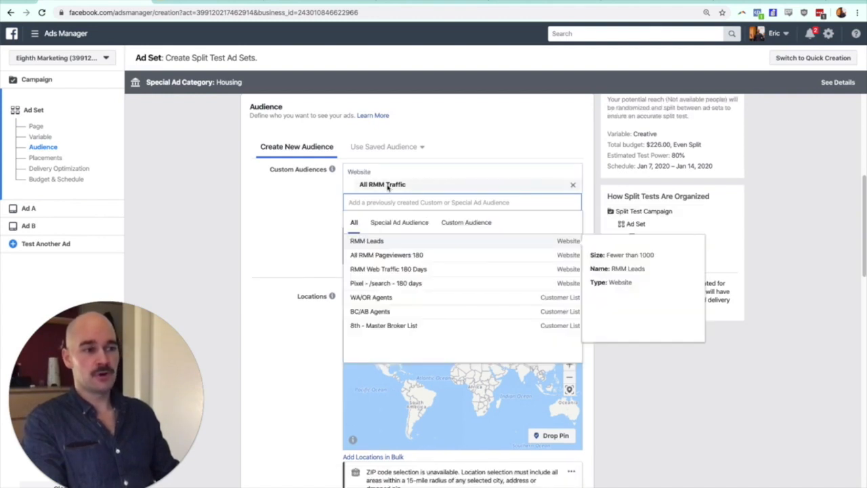
{"action": "left_click", "coordinate": [306, 213]}
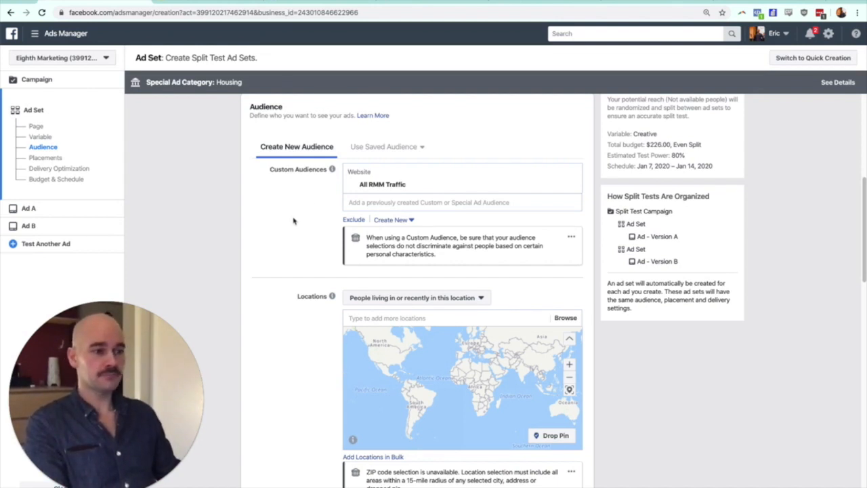
Step: Add Seattle, Washington as the audience location and check its radius options
{"action": "scroll", "coordinate": [293, 222], "scroll_direction": "down", "scroll_amount": 1}
{"action": "left_click", "coordinate": [412, 246]}
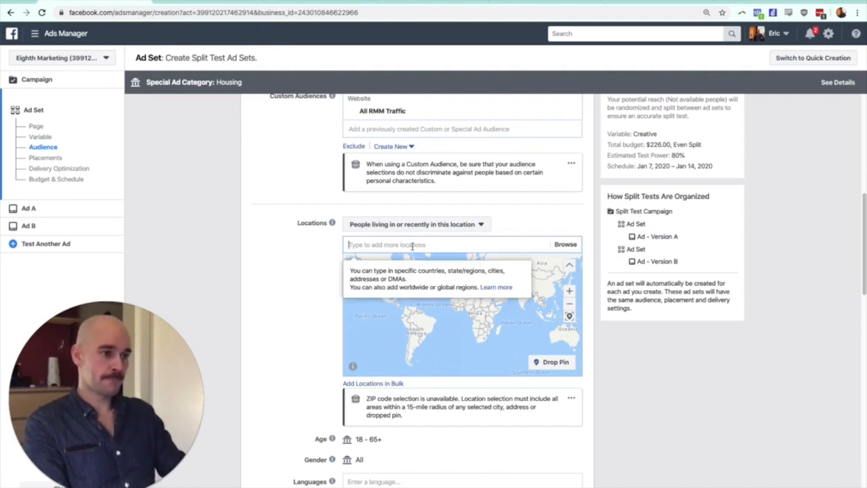
{"action": "type", "text": "seatt"}
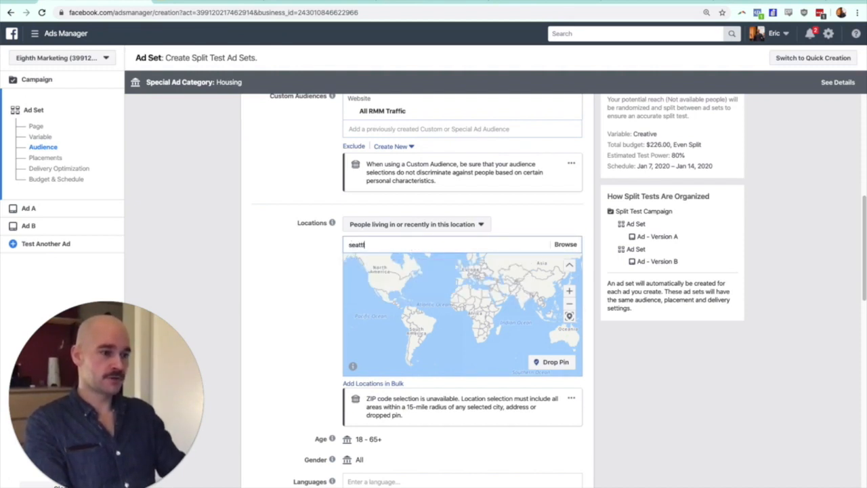
{"action": "type", "text": "le"}
{"action": "left_click", "coordinate": [429, 262]}
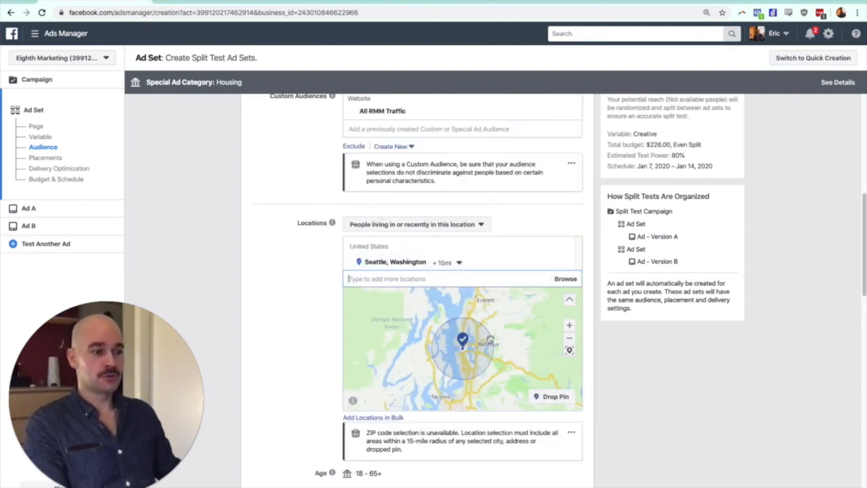
{"action": "left_click", "coordinate": [459, 262]}
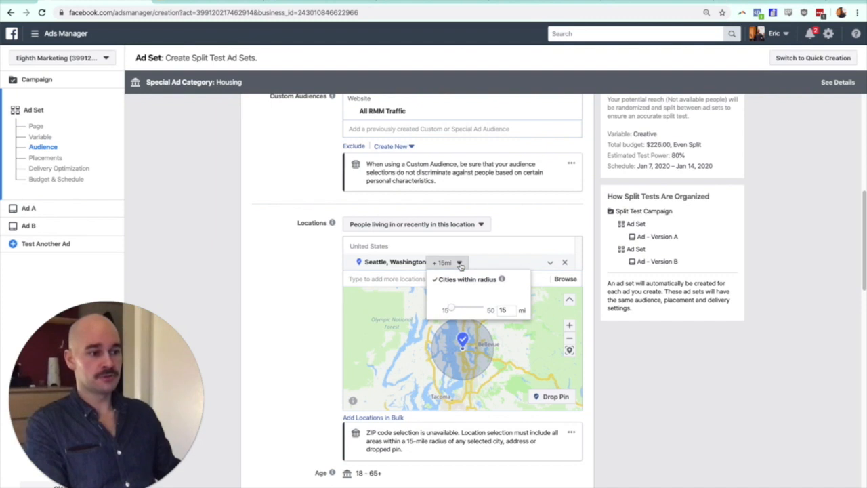
{"action": "left_click", "coordinate": [308, 273]}
Step: Remove the All RMM Traffic custom audience from the ad set
{"action": "scroll", "coordinate": [470, 353], "scroll_direction": "up", "scroll_amount": 1}
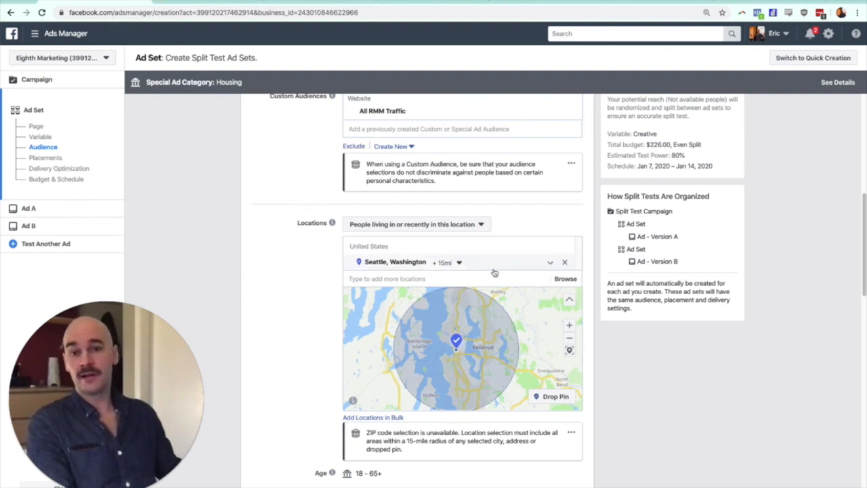
{"action": "scroll", "coordinate": [491, 255], "scroll_direction": "up", "scroll_amount": 1}
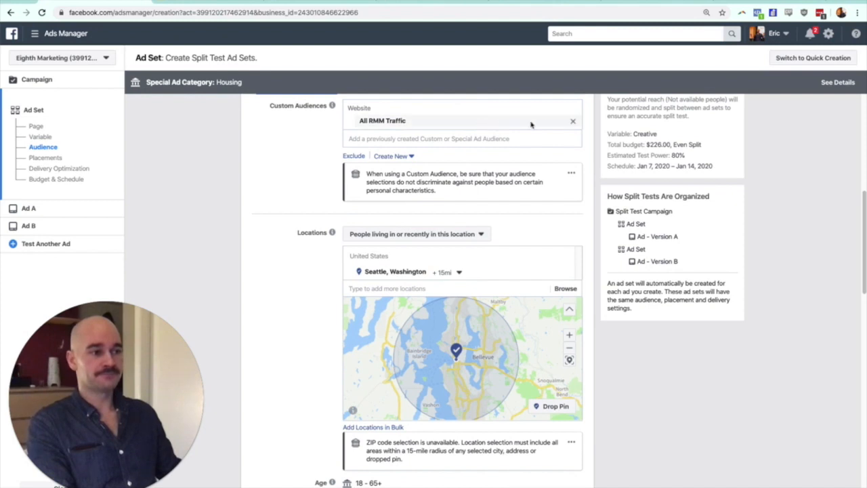
{"action": "left_click", "coordinate": [572, 121]}
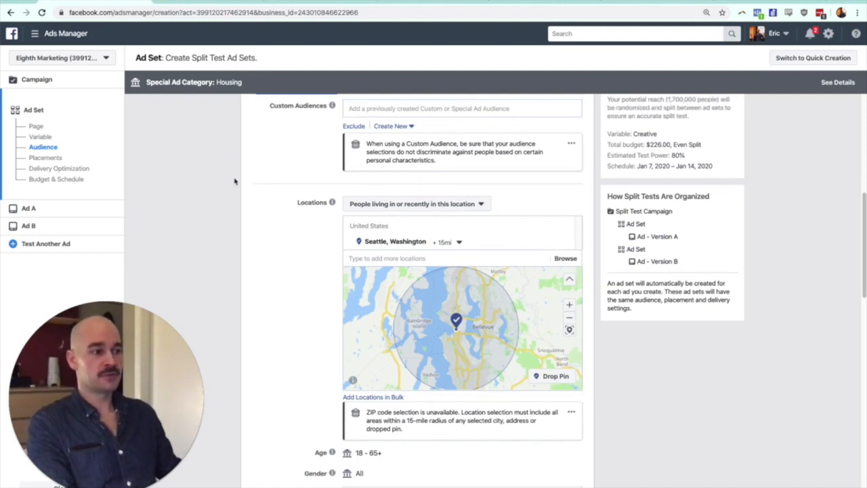
{"action": "scroll", "coordinate": [298, 215], "scroll_direction": "down", "scroll_amount": 1}
{"action": "scroll", "coordinate": [309, 210], "scroll_direction": "down", "scroll_amount": 5}
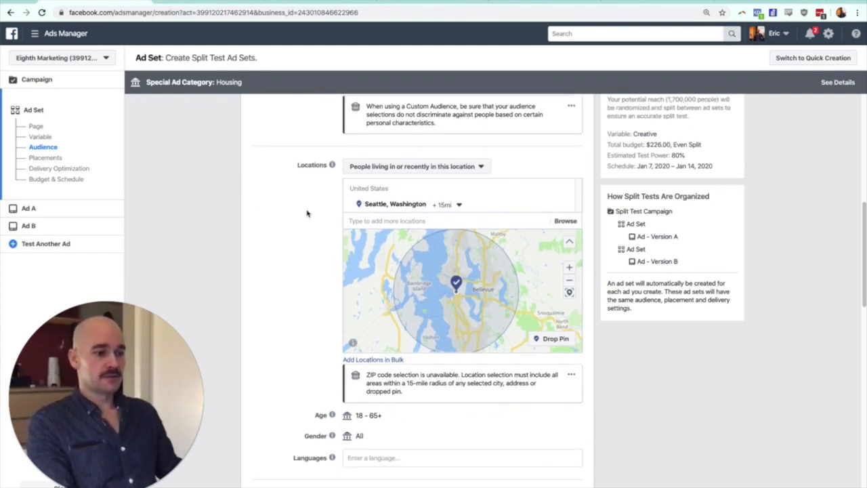
Step: Add a connection targeting friends of people who like the advertiser's own Facebook Page
{"action": "scroll", "coordinate": [314, 201], "scroll_direction": "down", "scroll_amount": 2}
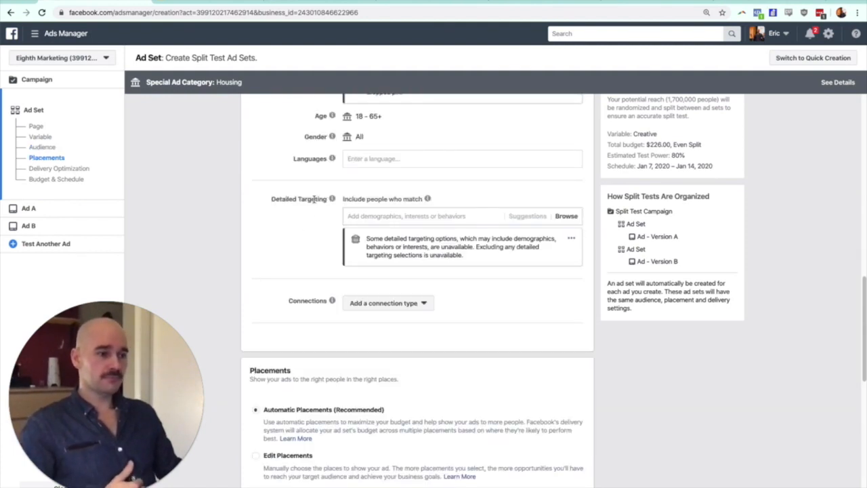
{"action": "left_click", "coordinate": [404, 305]}
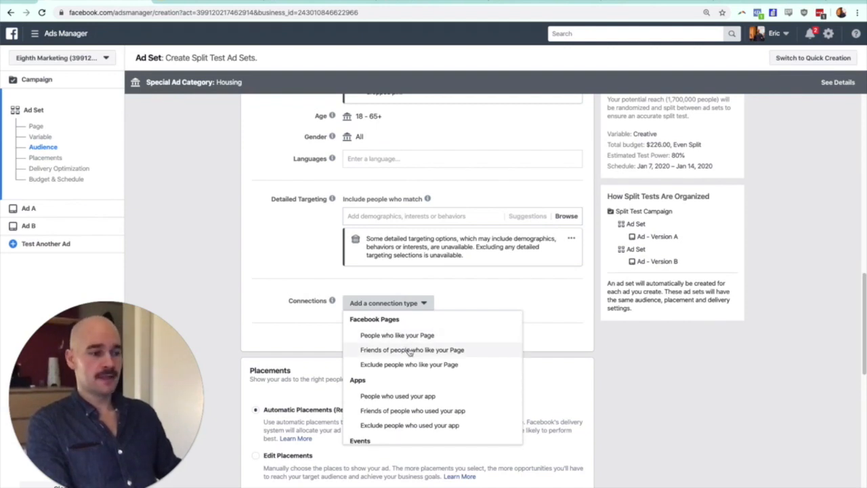
{"action": "left_click", "coordinate": [425, 351]}
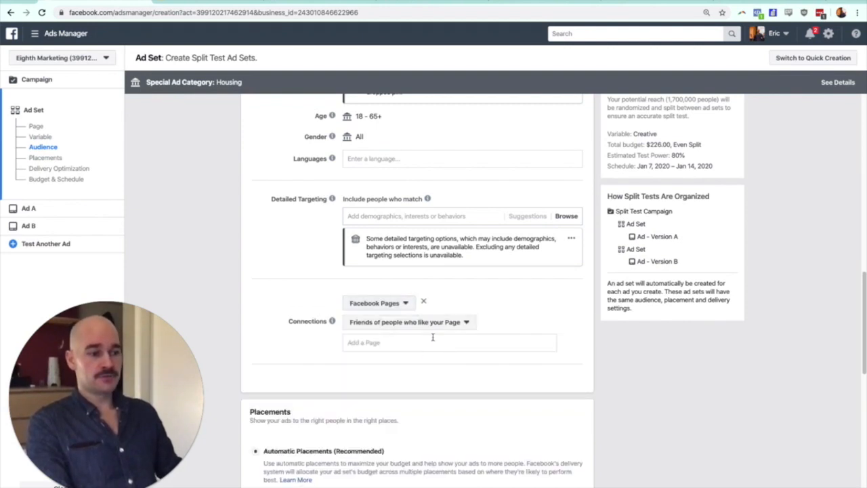
{"action": "left_click", "coordinate": [437, 325]}
{"action": "left_click", "coordinate": [435, 351]}
{"action": "left_click", "coordinate": [395, 342]}
{"action": "type", "text": "eric"}
{"action": "left_click", "coordinate": [400, 360]}
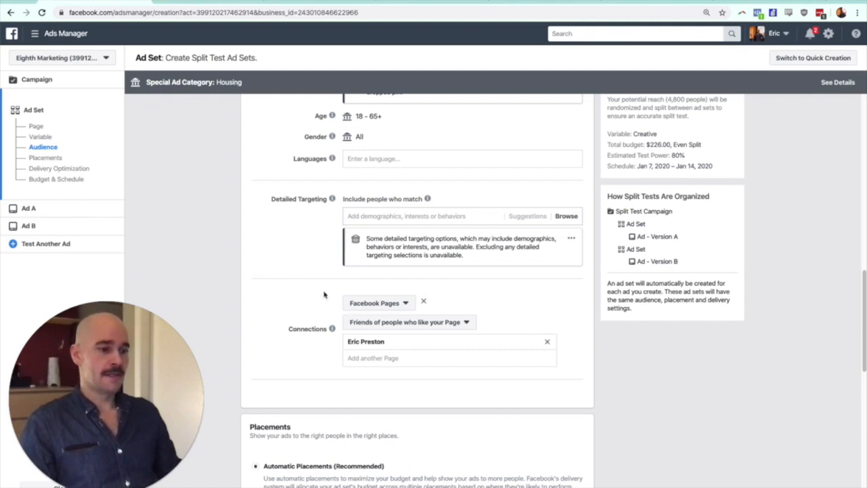
Step: Keep the split test on a daily budget and set the amount to $20
{"action": "scroll", "coordinate": [319, 279], "scroll_direction": "down", "scroll_amount": 5}
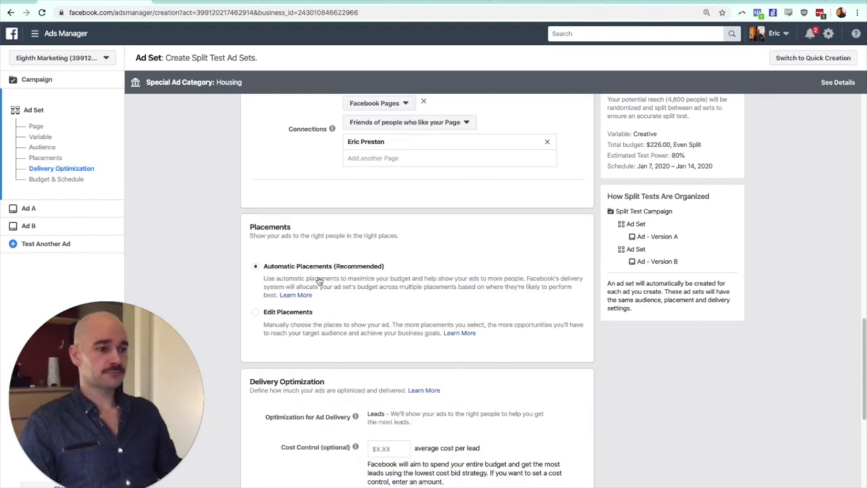
{"action": "scroll", "coordinate": [319, 281], "scroll_direction": "down", "scroll_amount": 1}
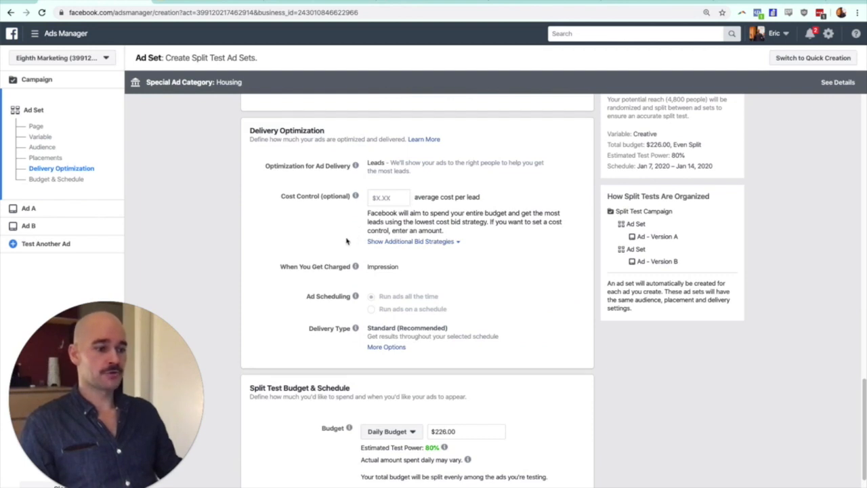
{"action": "scroll", "coordinate": [345, 237], "scroll_direction": "down", "scroll_amount": 1}
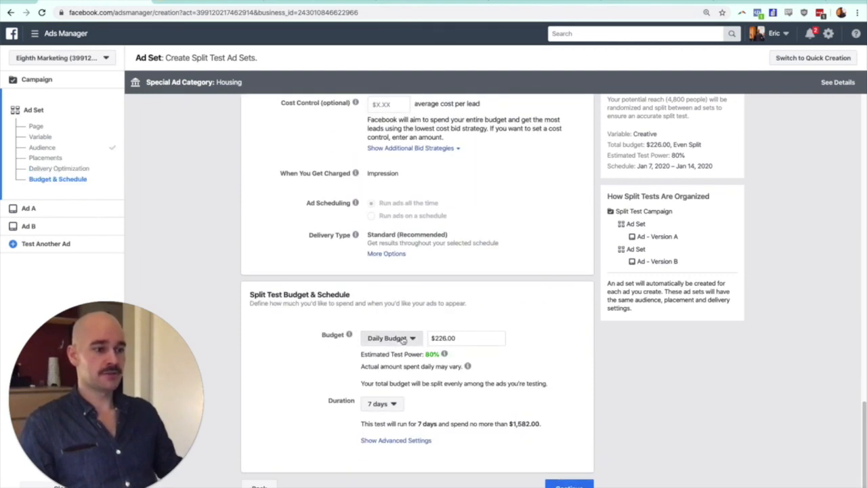
{"action": "left_click", "coordinate": [398, 338]}
{"action": "left_click", "coordinate": [398, 367]}
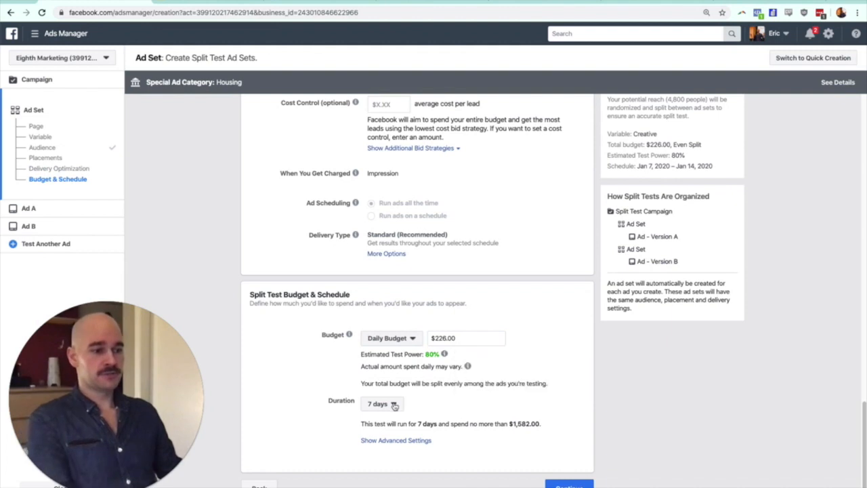
{"action": "left_click", "coordinate": [394, 404]}
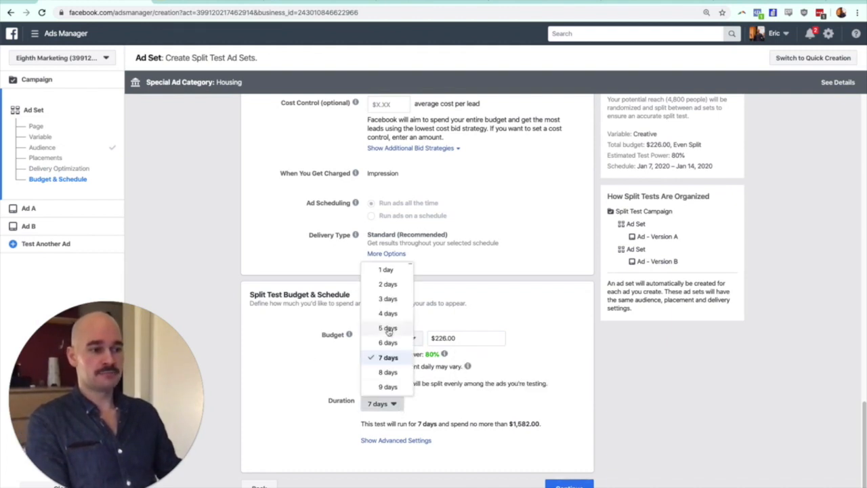
{"action": "left_click", "coordinate": [349, 361]}
{"action": "double_click", "coordinate": [460, 339]}
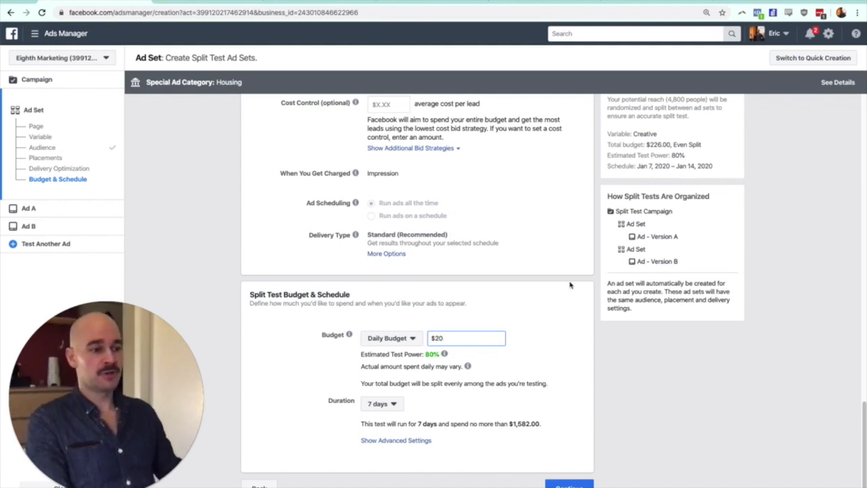
{"action": "left_click", "coordinate": [547, 299]}
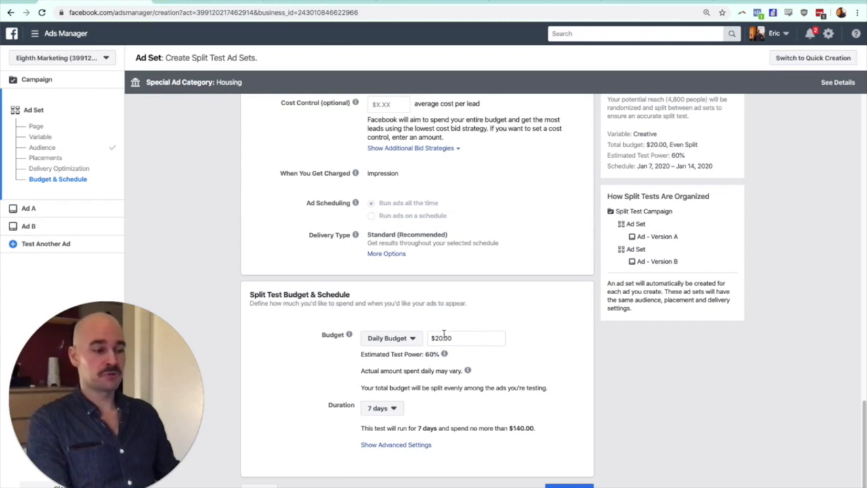
Step: Set the split test duration to 5 days and continue to the Ad A setup
{"action": "left_click", "coordinate": [380, 408]}
{"action": "left_click", "coordinate": [387, 332]}
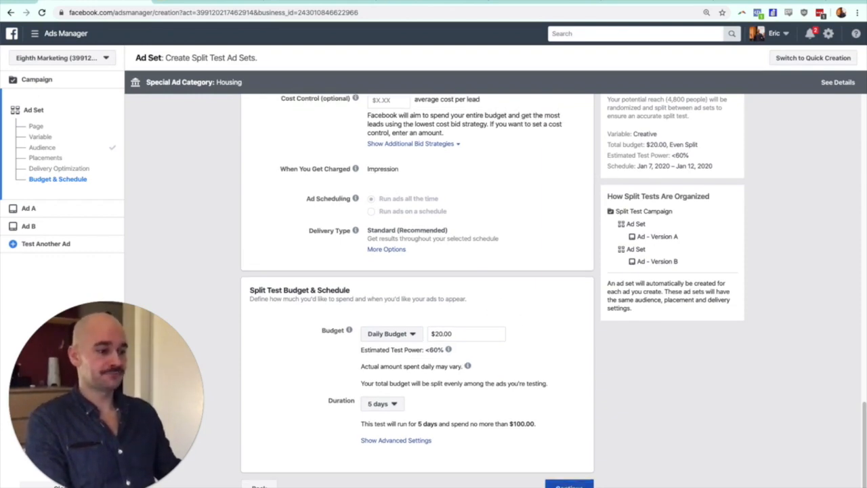
{"action": "left_click", "coordinate": [569, 485]}
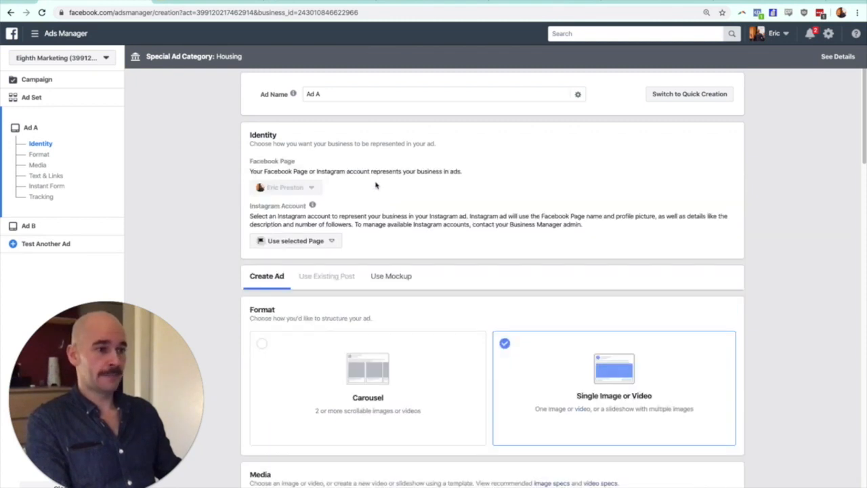
Step: Fill in Ad A's copy with "Primary text" as primary text, "Headline" as headline and "Description" as description
{"action": "scroll", "coordinate": [345, 224], "scroll_direction": "down", "scroll_amount": 3}
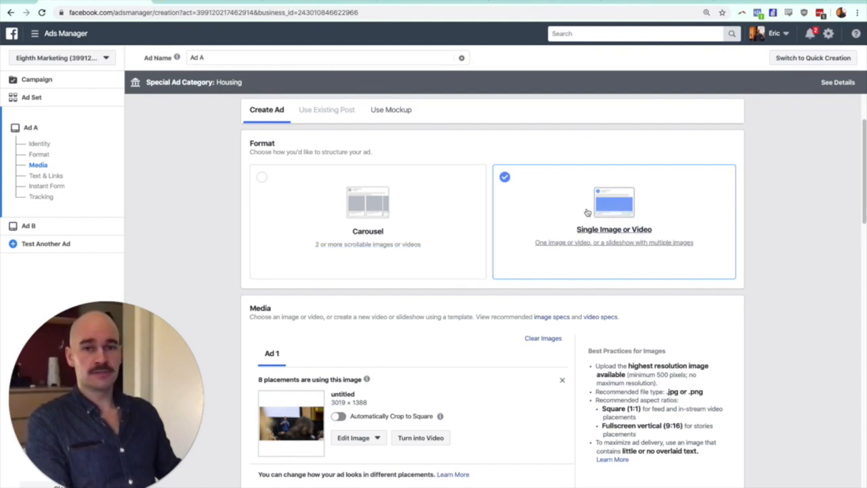
{"action": "scroll", "coordinate": [583, 208], "scroll_direction": "down", "scroll_amount": 2}
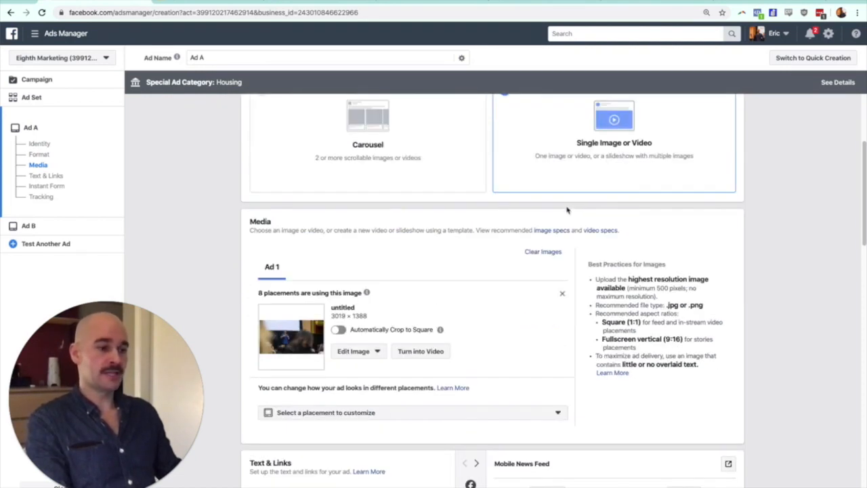
{"action": "scroll", "coordinate": [567, 210], "scroll_direction": "down", "scroll_amount": 4}
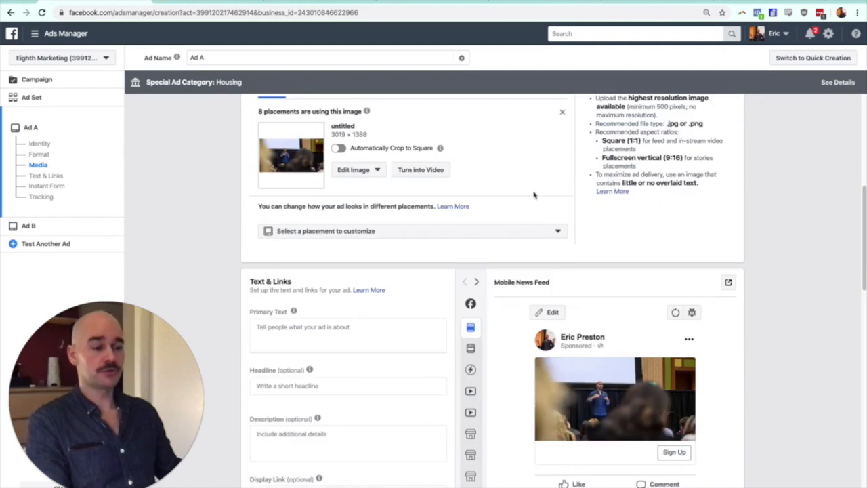
{"action": "scroll", "coordinate": [494, 186], "scroll_direction": "down", "scroll_amount": 2}
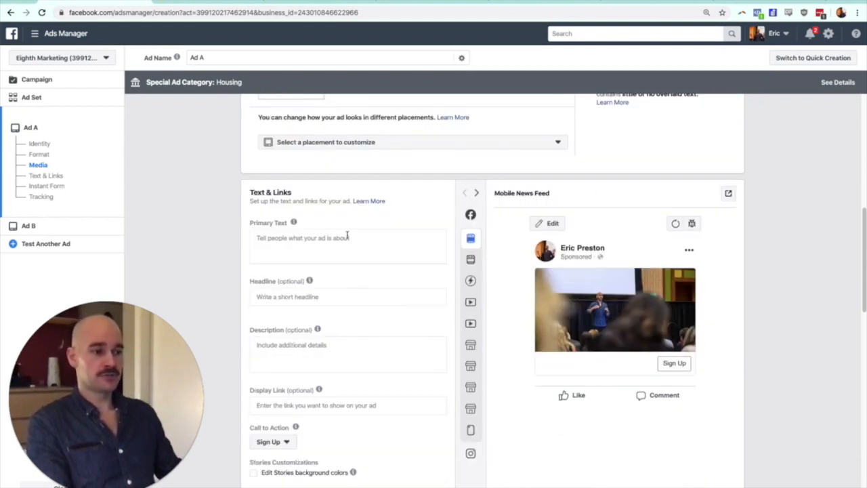
{"action": "scroll", "coordinate": [345, 233], "scroll_direction": "down", "scroll_amount": 1}
{"action": "left_click", "coordinate": [332, 218]}
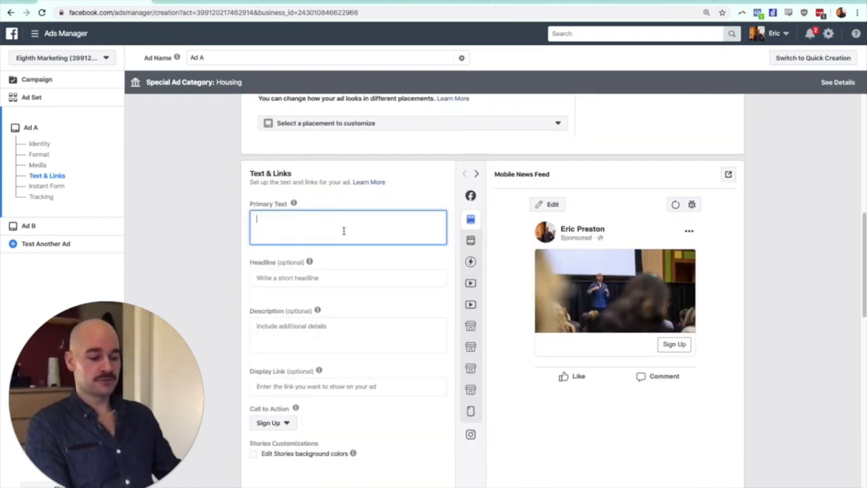
{"action": "type", "text": "Primary text"}
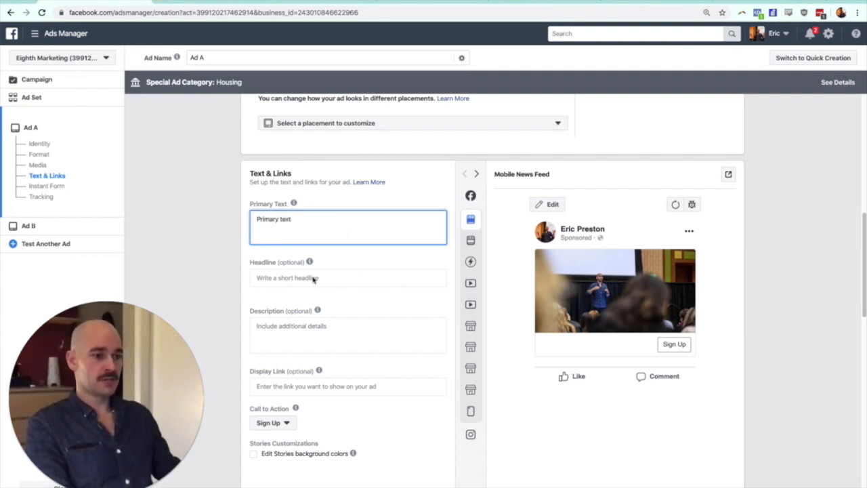
{"action": "left_click", "coordinate": [313, 278]}
{"action": "type", "text": "Headline"}
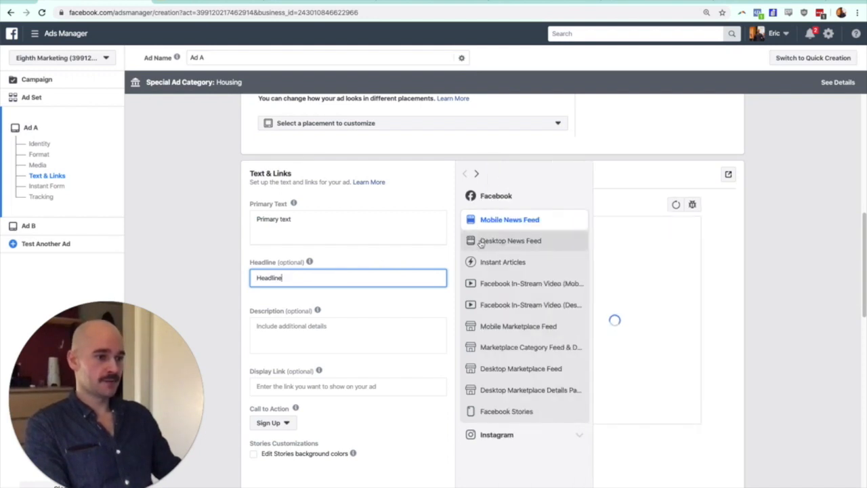
{"action": "left_click", "coordinate": [329, 331]}
{"action": "type", "text": "Description"}
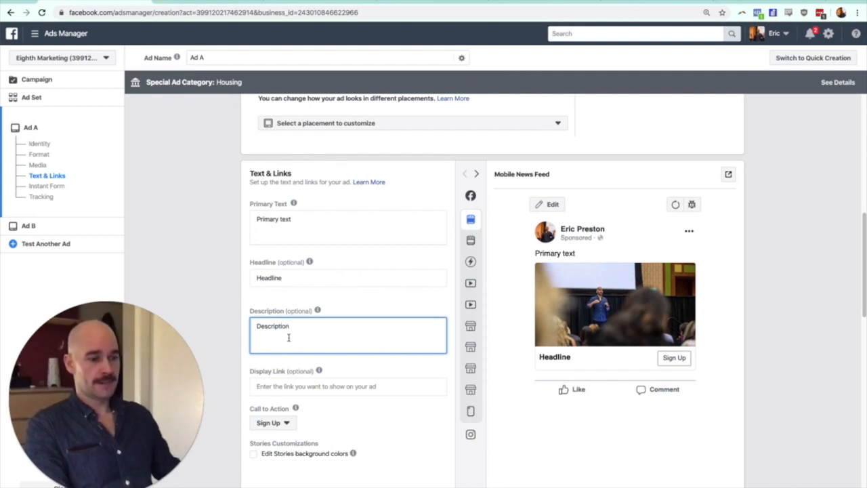
Step: Change Ad A's call to action to Learn More
{"action": "scroll", "coordinate": [297, 410], "scroll_direction": "down", "scroll_amount": 1}
{"action": "left_click", "coordinate": [286, 405]}
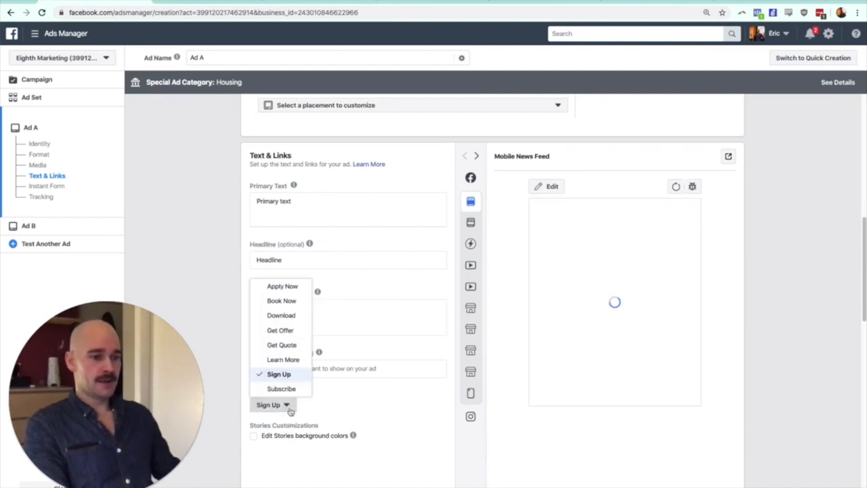
{"action": "left_click", "coordinate": [290, 360]}
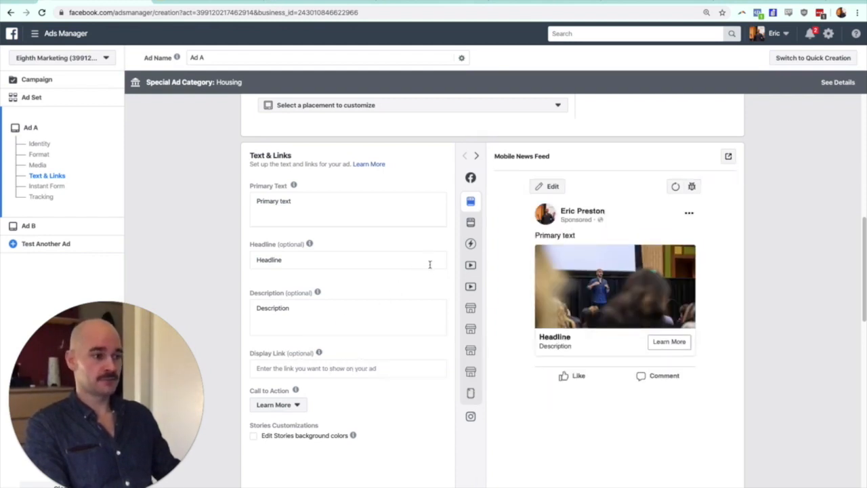
Step: Preview Ad A in the Desktop News Feed and turn on automatic square cropping for its image
{"action": "mouse_move", "coordinate": [497, 196]}
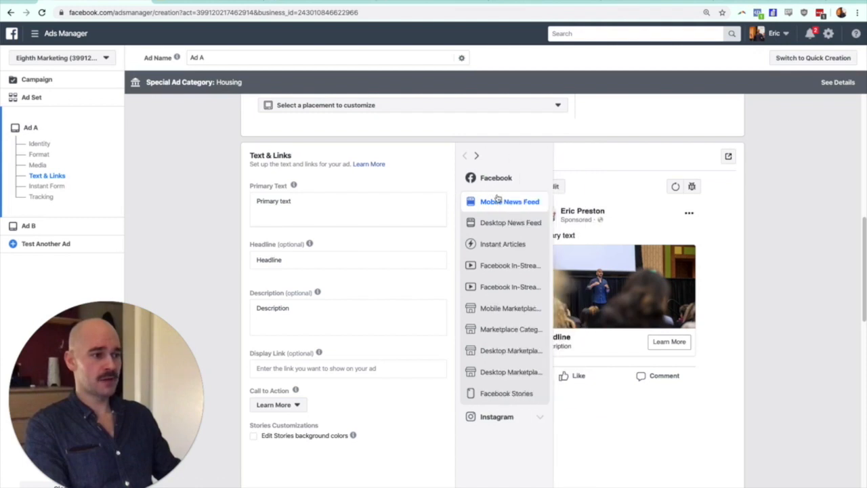
{"action": "left_click", "coordinate": [493, 221]}
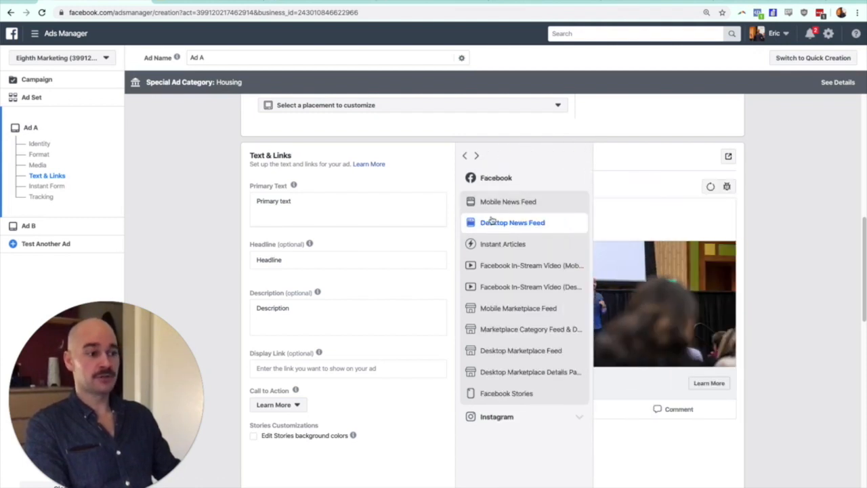
{"action": "scroll", "coordinate": [370, 237], "scroll_direction": "up", "scroll_amount": 1}
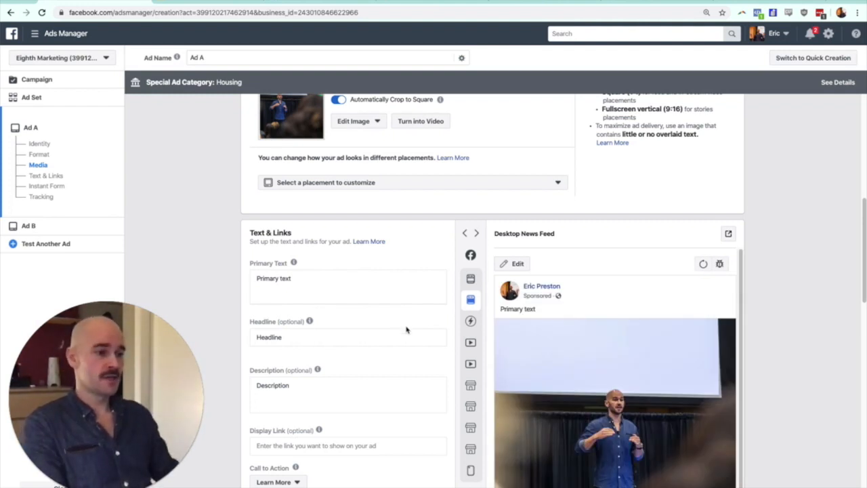
{"action": "scroll", "coordinate": [406, 330], "scroll_direction": "down", "scroll_amount": 3}
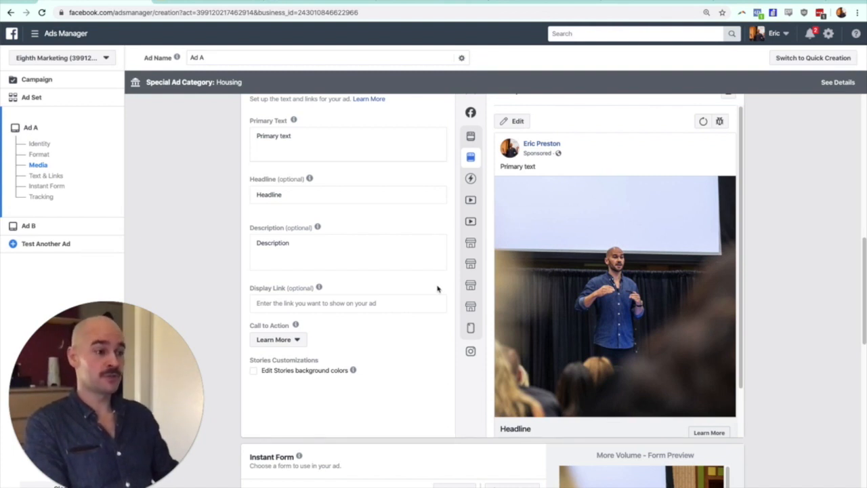
{"action": "scroll", "coordinate": [372, 233], "scroll_direction": "up", "scroll_amount": 5}
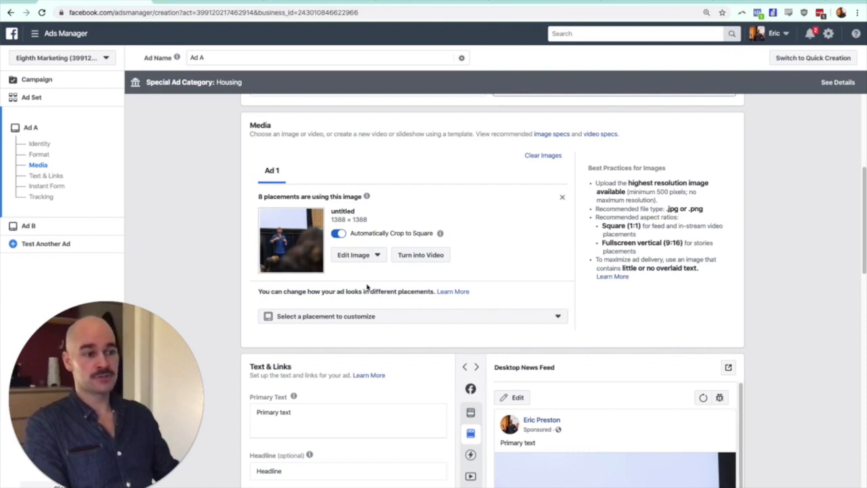
Step: Start creating a new instant form for Ad A
{"action": "scroll", "coordinate": [369, 284], "scroll_direction": "down", "scroll_amount": 1}
{"action": "scroll", "coordinate": [380, 279], "scroll_direction": "down", "scroll_amount": 7}
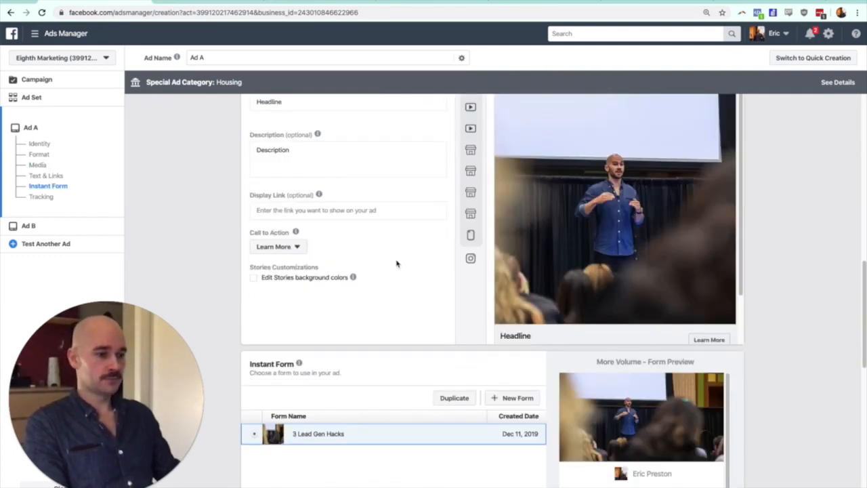
{"action": "scroll", "coordinate": [398, 261], "scroll_direction": "down", "scroll_amount": 3}
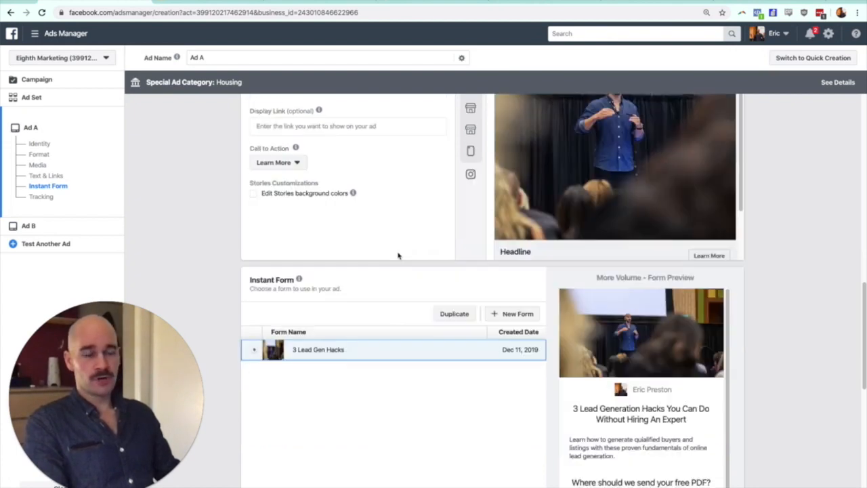
{"action": "scroll", "coordinate": [399, 250], "scroll_direction": "up", "scroll_amount": 5}
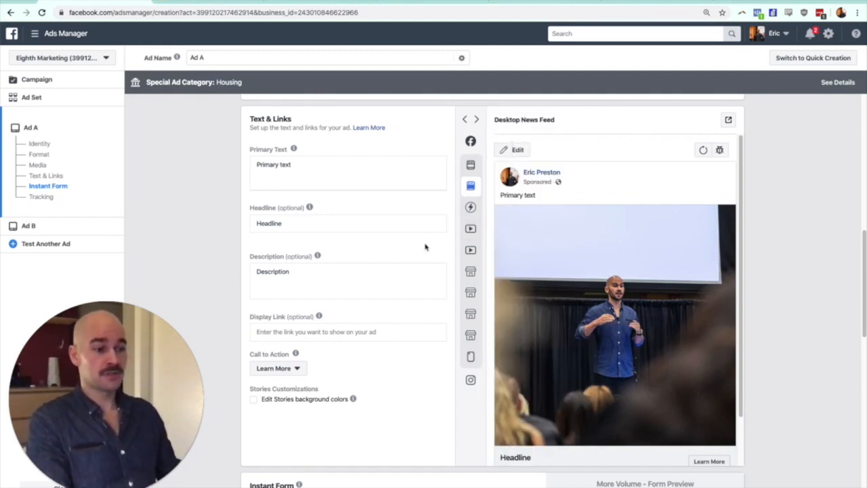
{"action": "scroll", "coordinate": [411, 242], "scroll_direction": "down", "scroll_amount": 3}
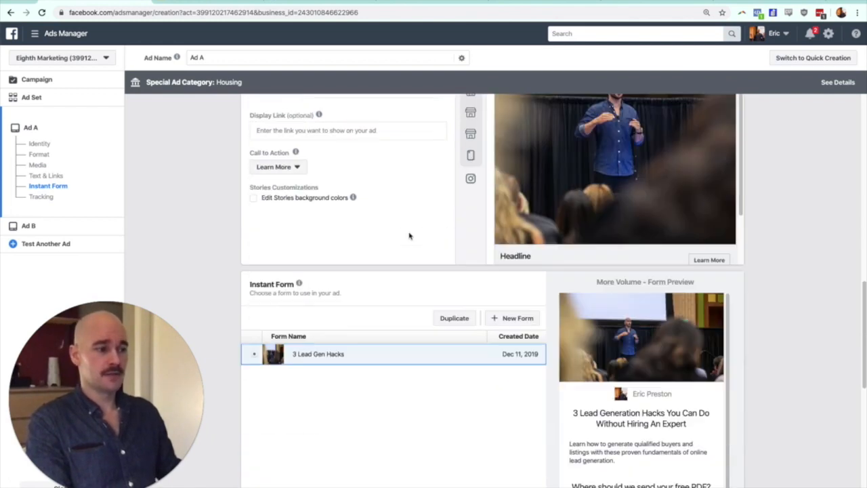
{"action": "scroll", "coordinate": [409, 236], "scroll_direction": "down", "scroll_amount": 1}
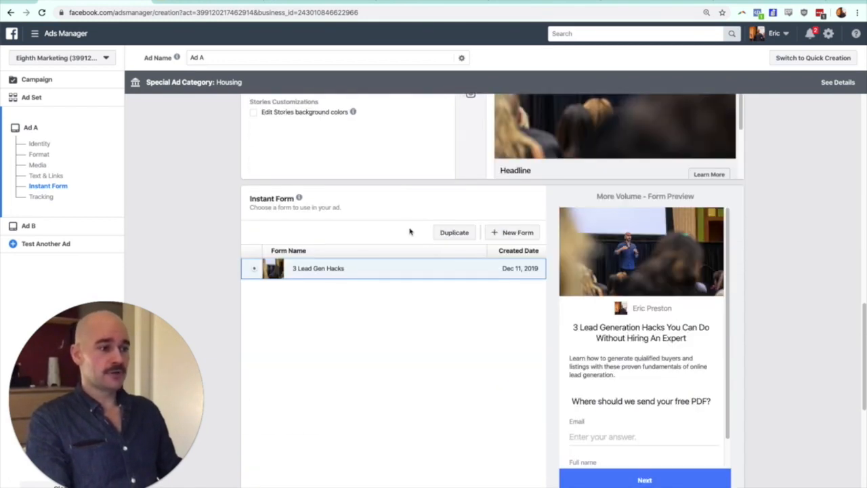
{"action": "scroll", "coordinate": [409, 232], "scroll_direction": "down", "scroll_amount": 1}
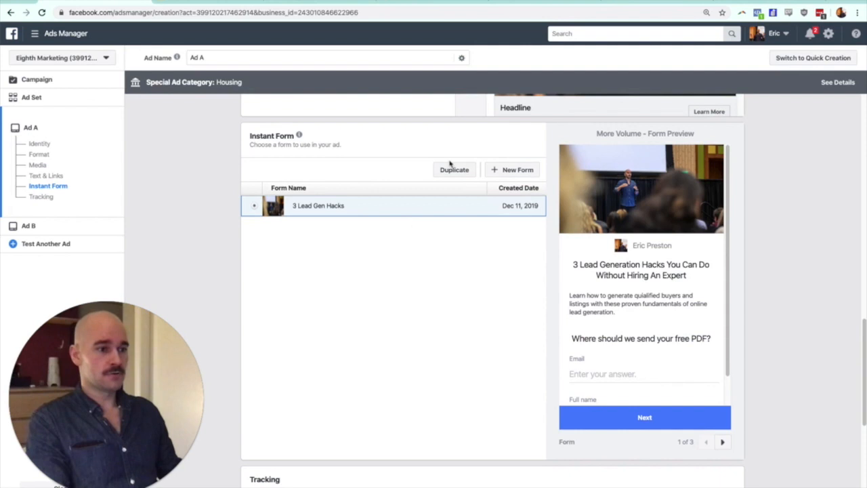
{"action": "left_click", "coordinate": [515, 170]}
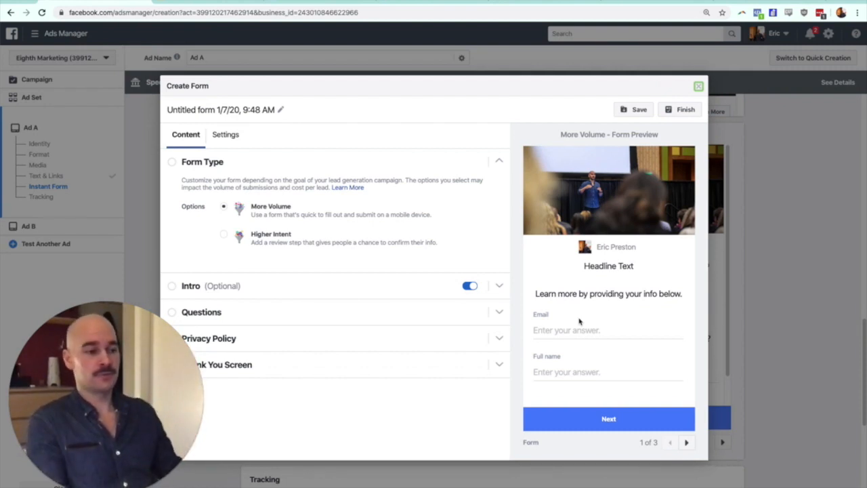
Step: Set the headline of the form's intro section to "3 things you need to know"
{"action": "left_click", "coordinate": [366, 291]}
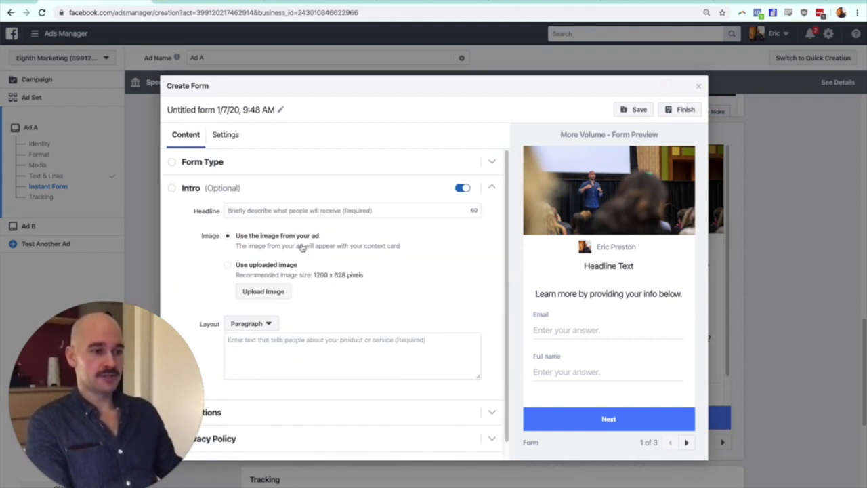
{"action": "left_click", "coordinate": [292, 211]}
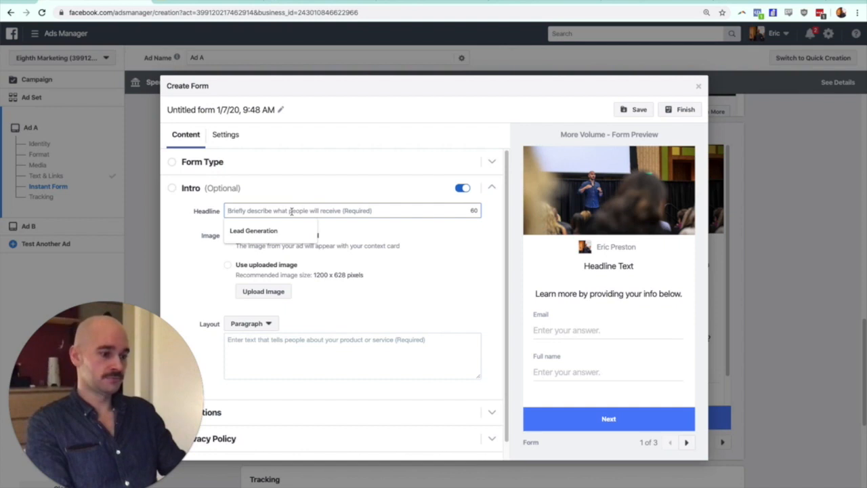
{"action": "type", "text": "3 "}
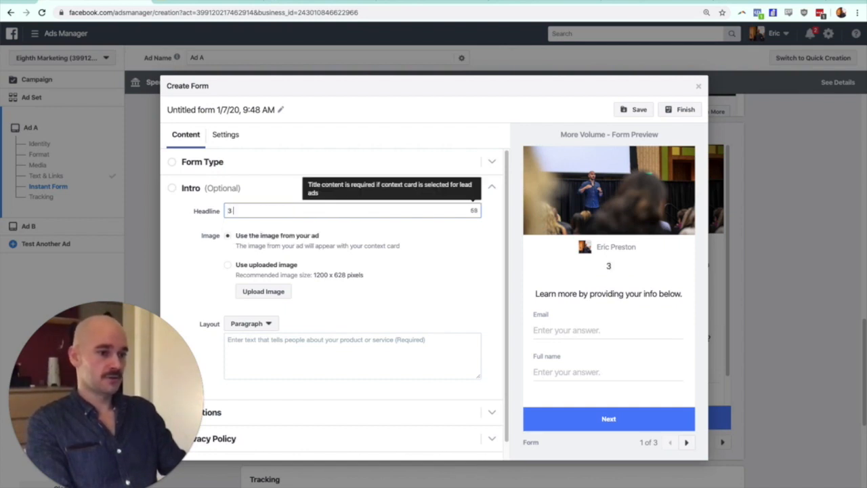
{"action": "type", "text": "things yo"}
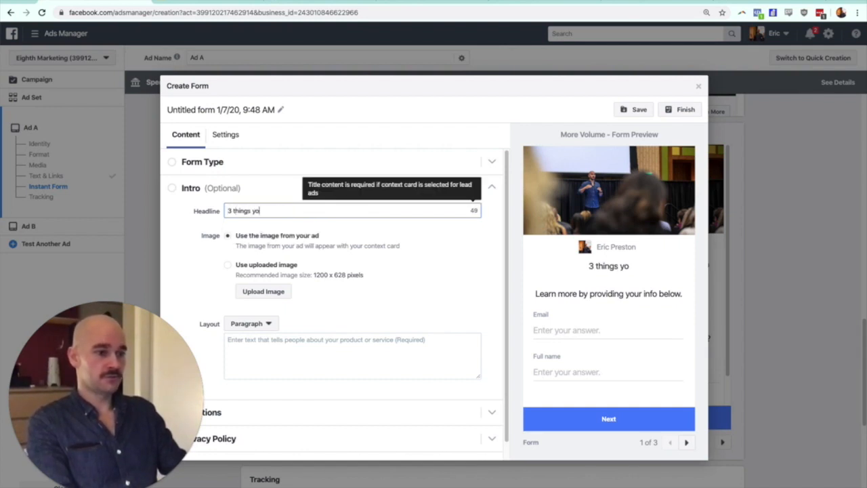
{"action": "type", "text": "u need "}
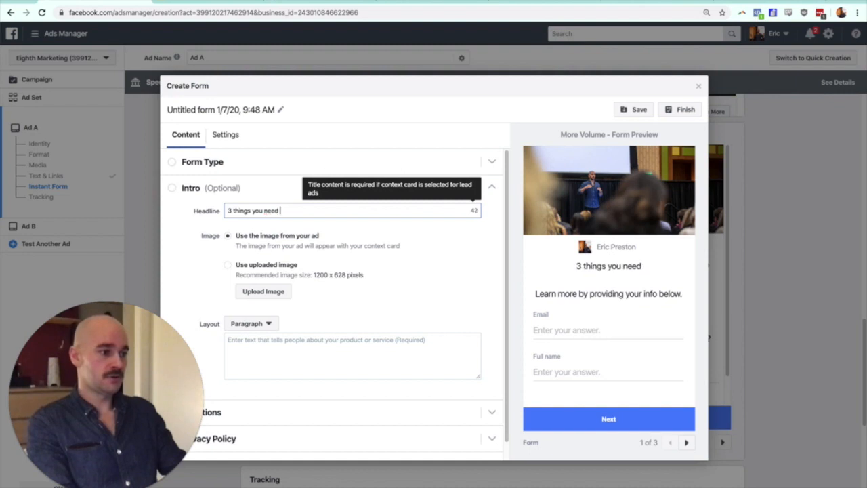
{"action": "type", "text": "to know"}
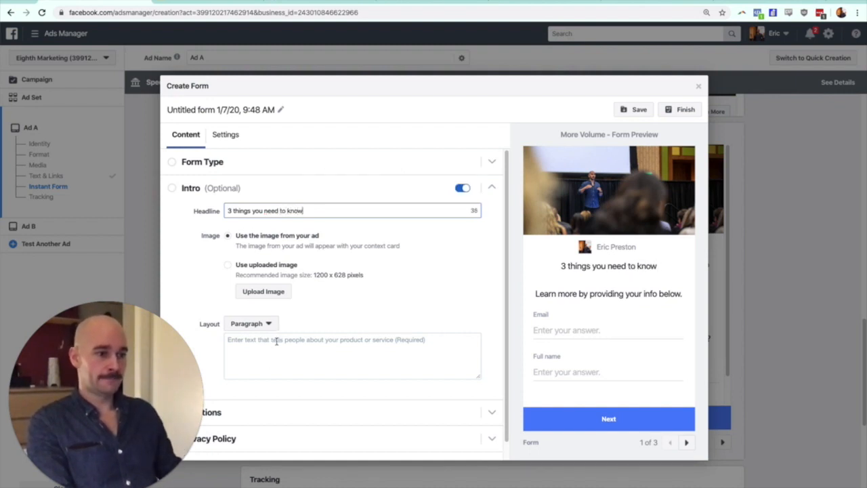
Step: Enter "download your free pdf here" as the intro's paragraph text
{"action": "scroll", "coordinate": [277, 344], "scroll_direction": "down", "scroll_amount": 1}
{"action": "left_click", "coordinate": [274, 336]}
{"action": "type", "text": "downl"}
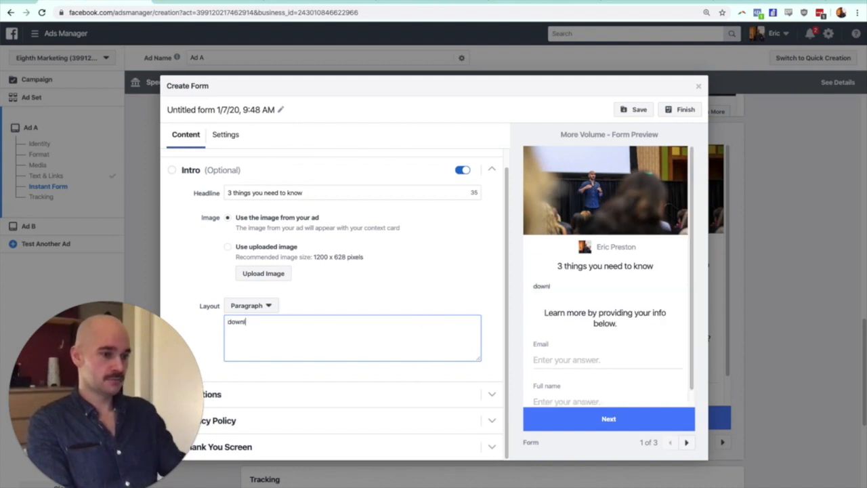
{"action": "type", "text": "oad your "}
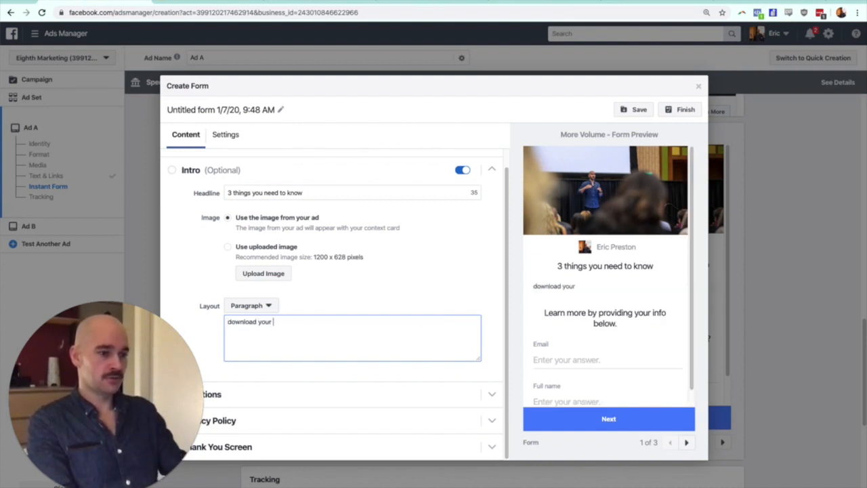
{"action": "type", "text": "free pdf here"}
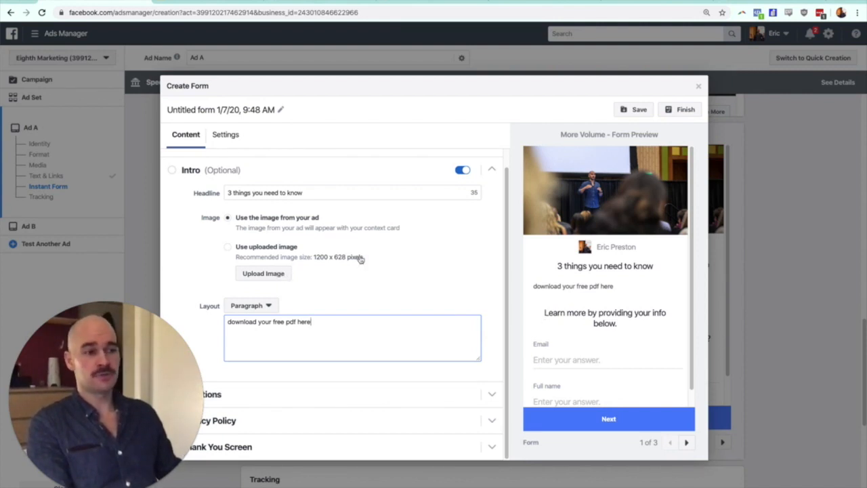
Step: Add a Phone number question from the contact fields to the form's questions
{"action": "left_click", "coordinate": [284, 397]}
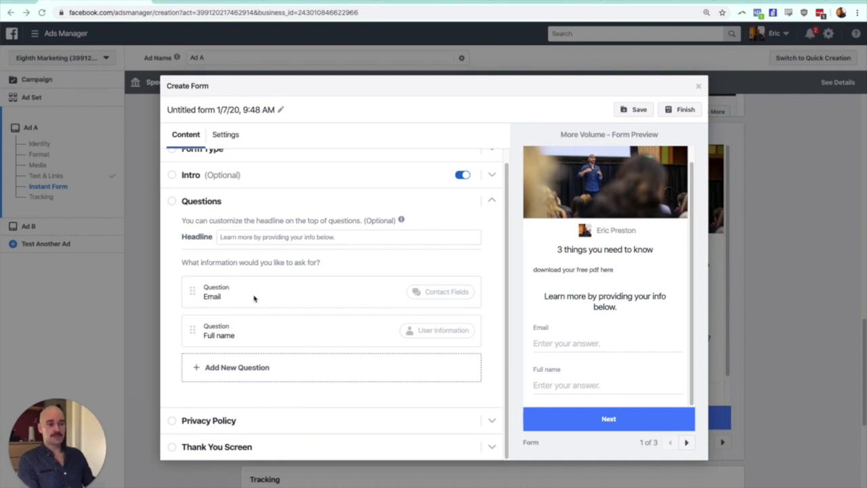
{"action": "left_click", "coordinate": [248, 367]}
{"action": "mouse_move", "coordinate": [235, 363]}
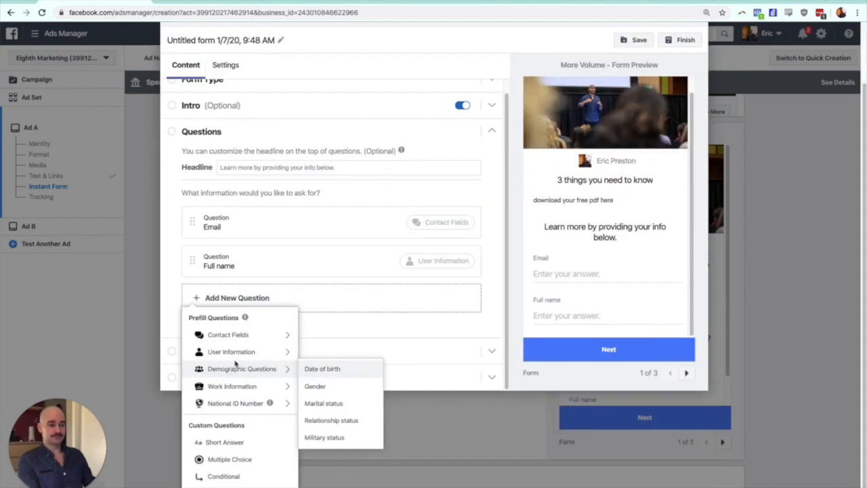
{"action": "mouse_move", "coordinate": [242, 349]}
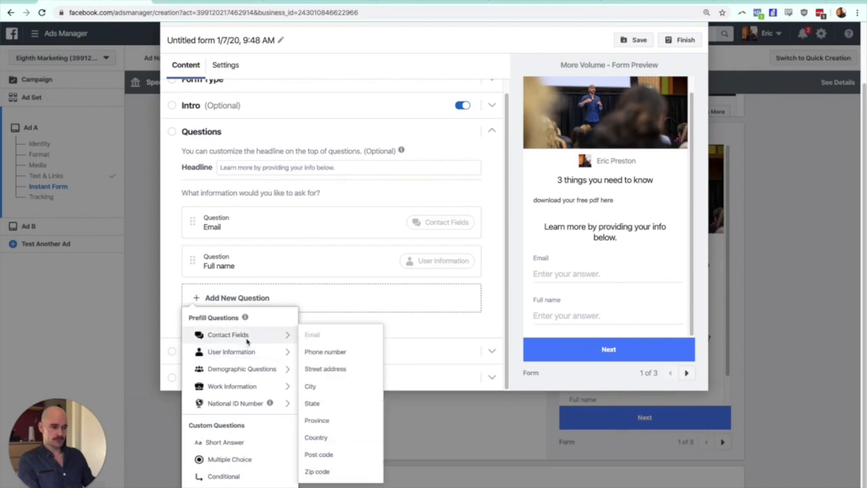
{"action": "left_click", "coordinate": [325, 351]}
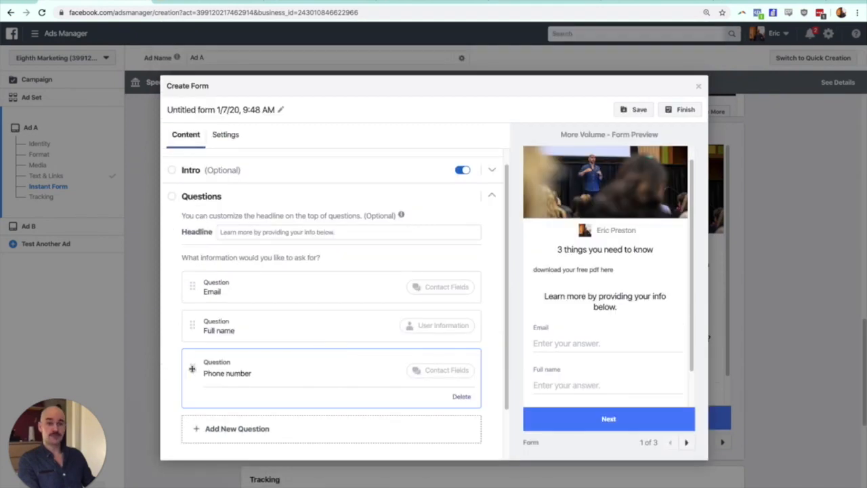
Step: Move the Full name question above Email and check the question order in the form preview
{"action": "left_click_drag", "start_coordinate": [195, 325], "coordinate": [194, 287]}
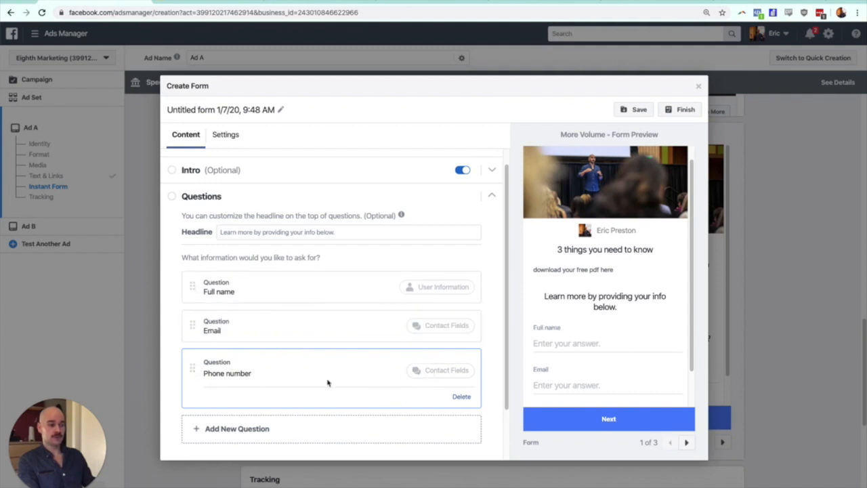
{"action": "scroll", "coordinate": [590, 317], "scroll_direction": "down", "scroll_amount": 2}
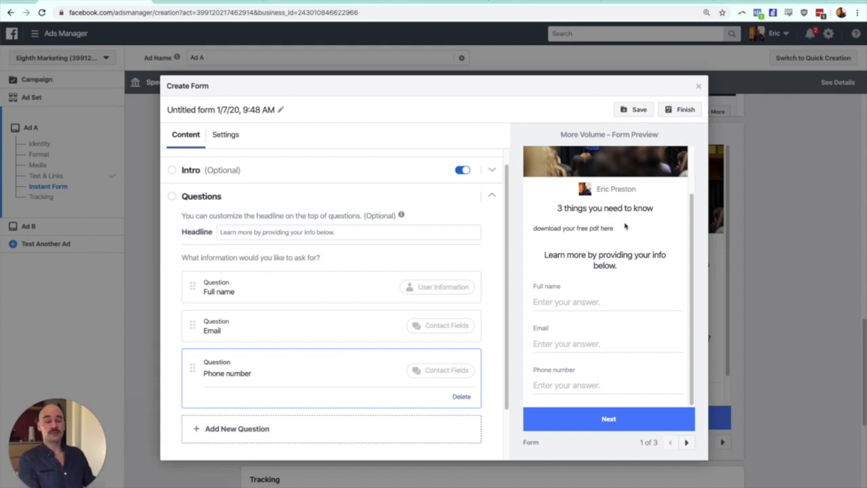
{"action": "scroll", "coordinate": [381, 284], "scroll_direction": "down", "scroll_amount": 2}
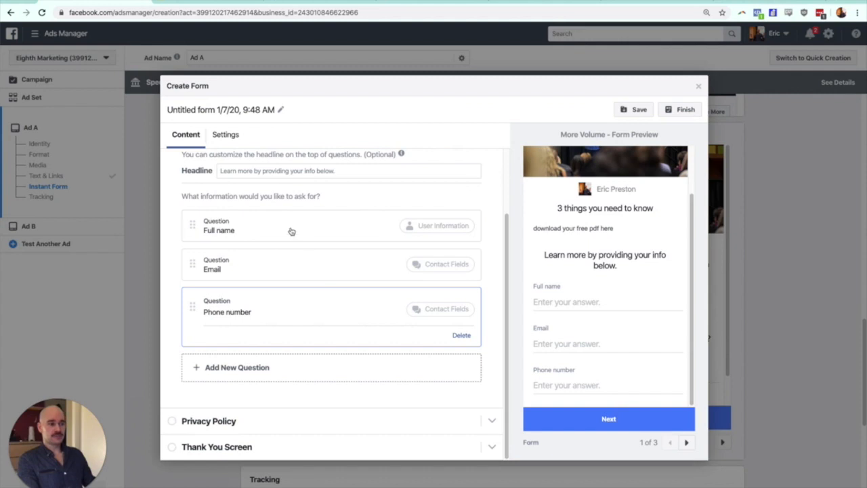
Step: Look through the prefill and custom question types available for the form without adding another question
{"action": "left_click", "coordinate": [246, 358]}
{"action": "mouse_move", "coordinate": [250, 371]}
{"action": "mouse_move", "coordinate": [251, 387]}
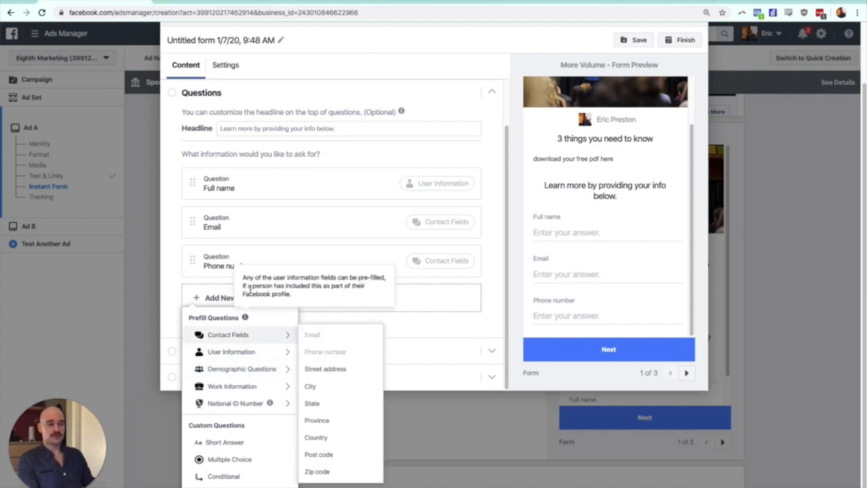
{"action": "left_click", "coordinate": [496, 251]}
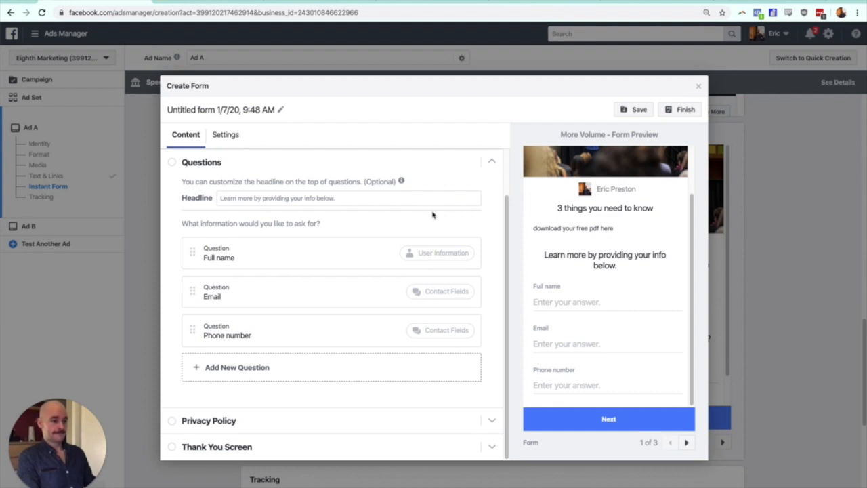
Step: Review the form's privacy policy link fields and the thank you screen settings
{"action": "left_click", "coordinate": [385, 422]}
{"action": "left_click", "coordinate": [285, 290]}
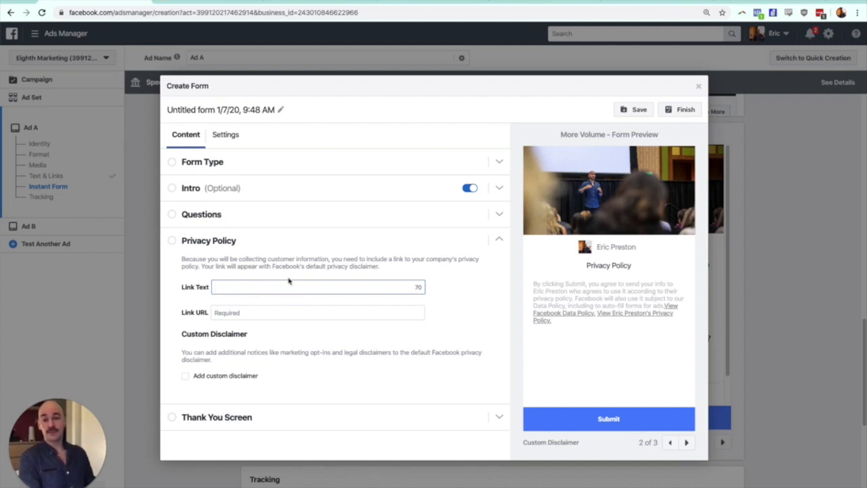
{"action": "left_click", "coordinate": [265, 416]}
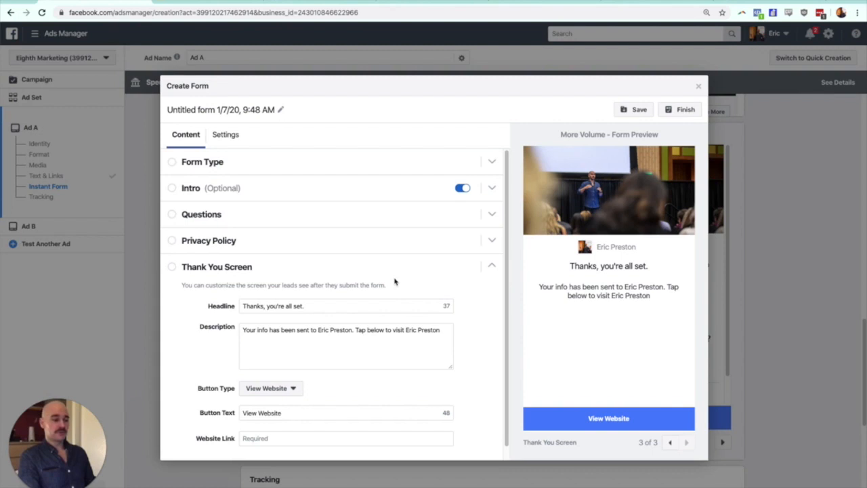
{"action": "scroll", "coordinate": [400, 281], "scroll_direction": "down", "scroll_amount": 1}
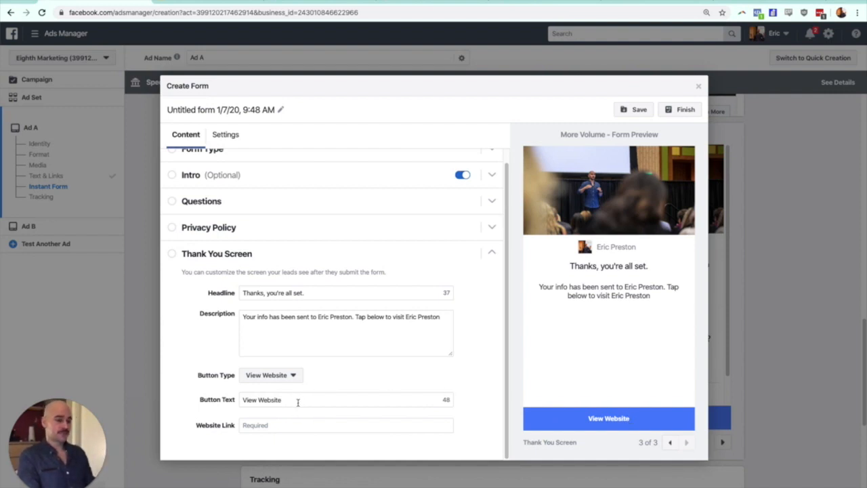
Step: Set the thank you screen's button type to Download and its button text to "Download"
{"action": "left_click", "coordinate": [269, 425]}
{"action": "left_click", "coordinate": [281, 375]}
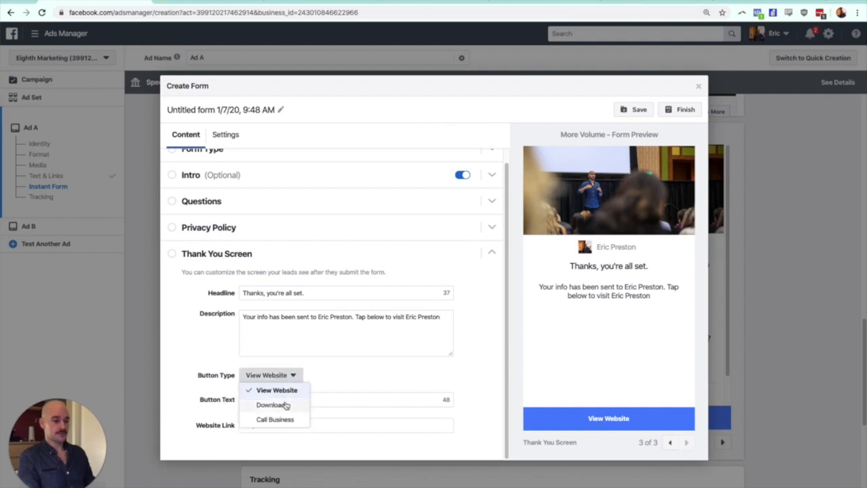
{"action": "left_click", "coordinate": [285, 405]}
{"action": "left_click", "coordinate": [269, 425]}
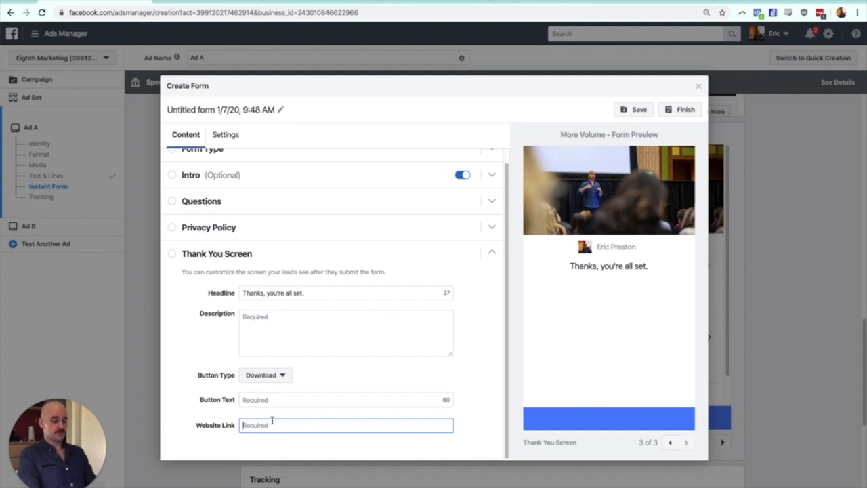
{"action": "left_click", "coordinate": [276, 399]}
{"action": "type", "text": "Do"}
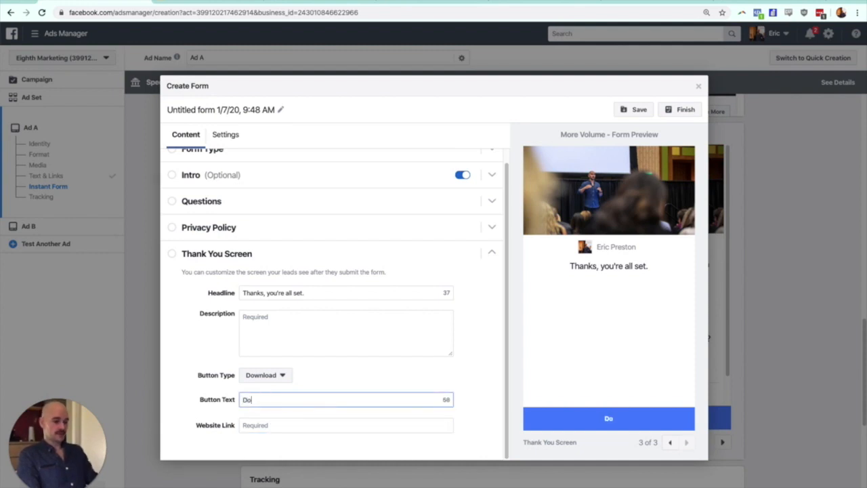
{"action": "type", "text": "wnload"}
{"action": "key", "text": "Tab"}
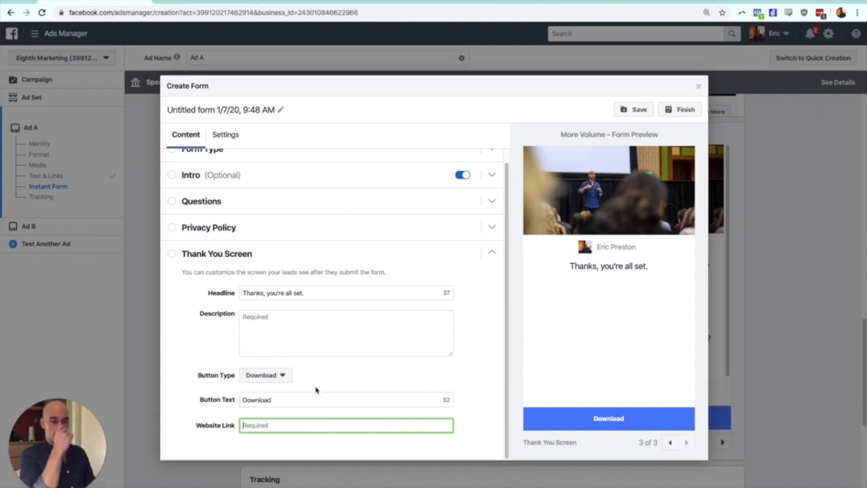
Step: Enter "I will email you a copy of the pdf" as the thank you screen's description
{"action": "left_click", "coordinate": [309, 327]}
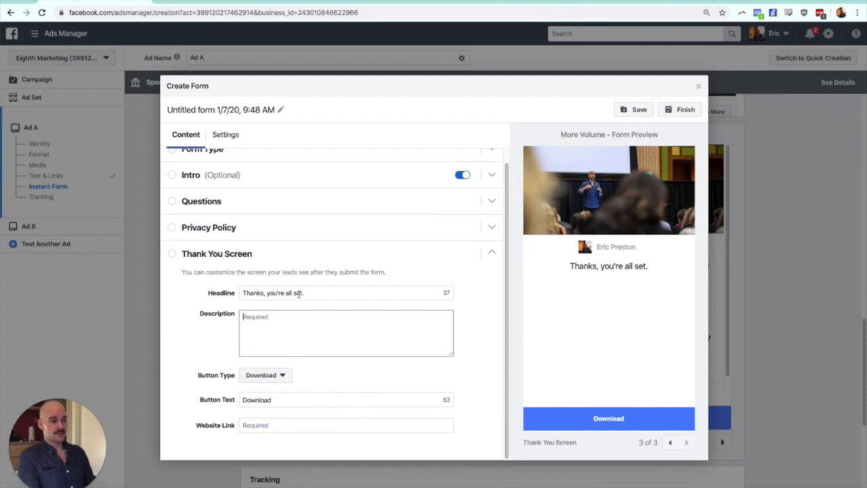
{"action": "type", "text": "I"}
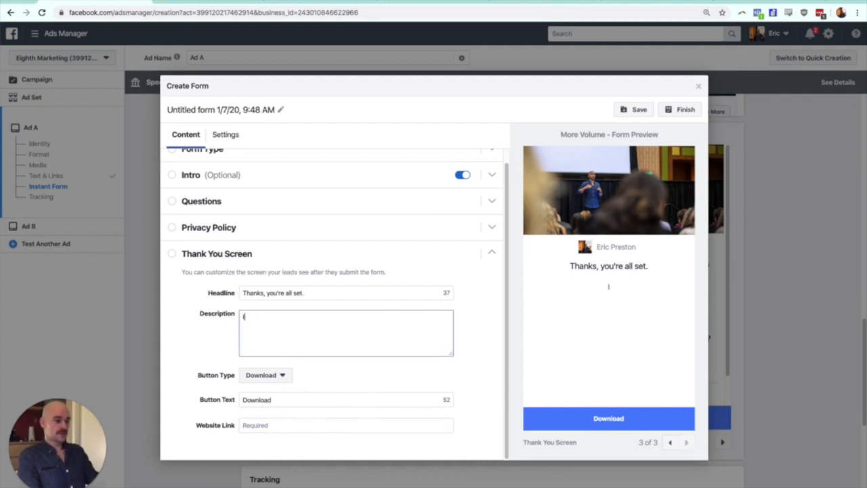
{"action": "type", "text": " will email you a "}
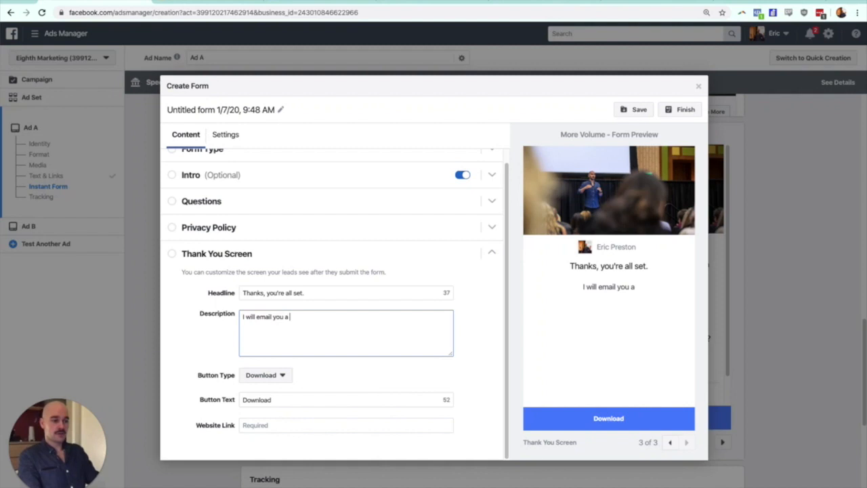
{"action": "type", "text": "copy of the pdf"}
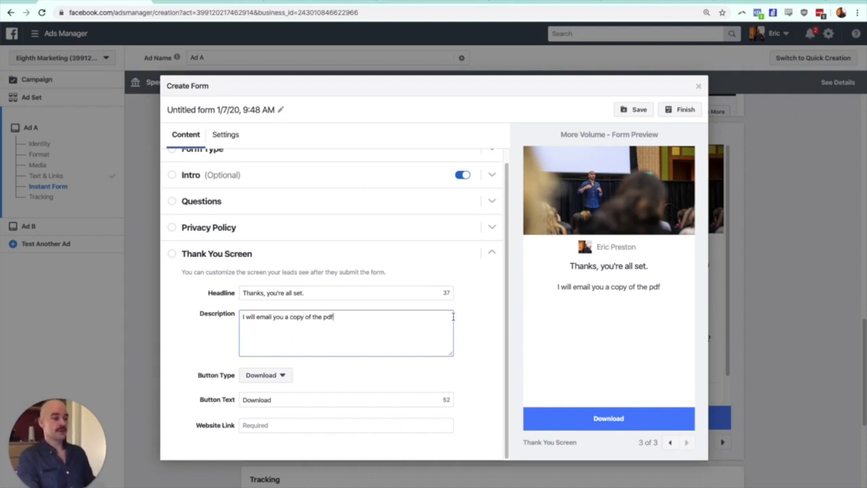
Step: Change the thank you screen's button type to View Website and its button text to "View Website"
{"action": "left_click", "coordinate": [283, 401]}
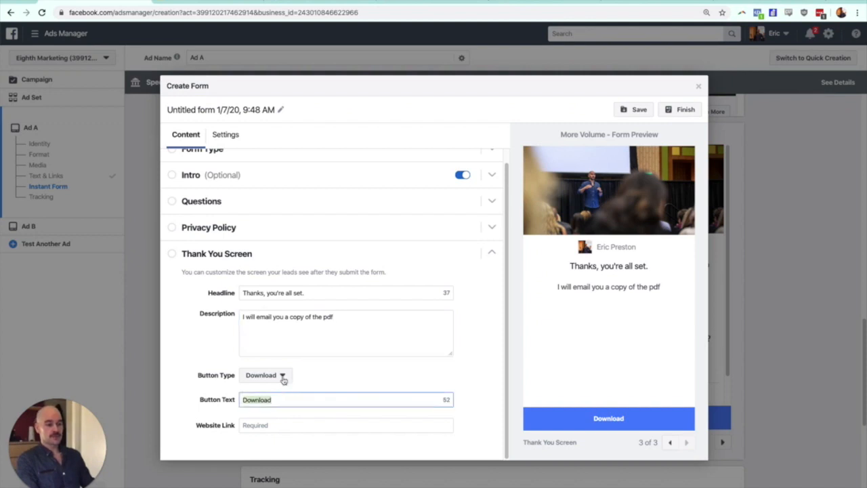
{"action": "left_click", "coordinate": [282, 376]}
{"action": "left_click", "coordinate": [319, 380]}
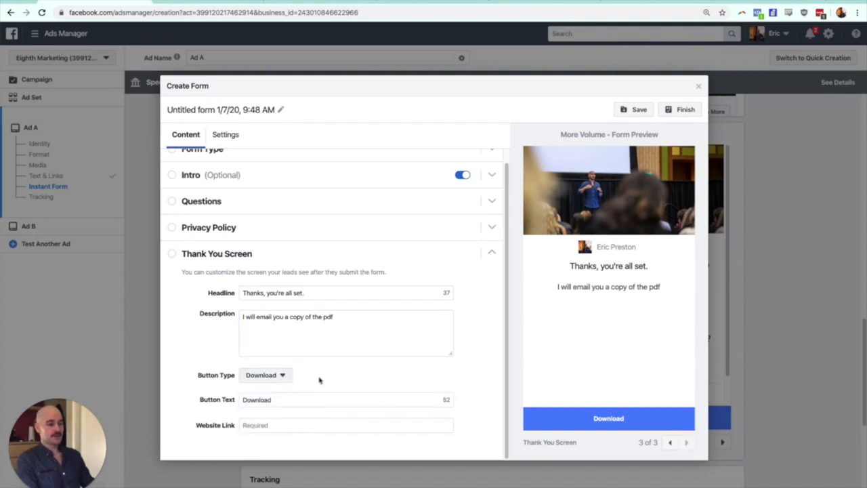
{"action": "left_click", "coordinate": [268, 384]}
{"action": "left_click", "coordinate": [279, 389]}
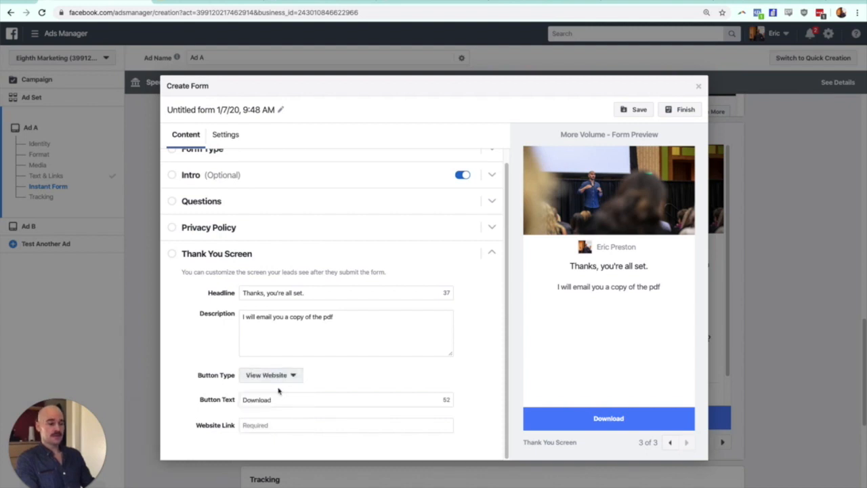
{"action": "double_click", "coordinate": [322, 401]}
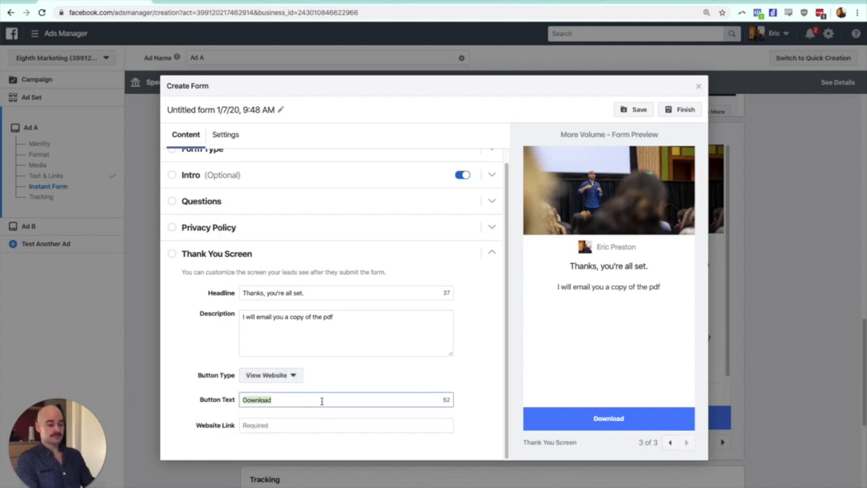
{"action": "type", "text": "View We"}
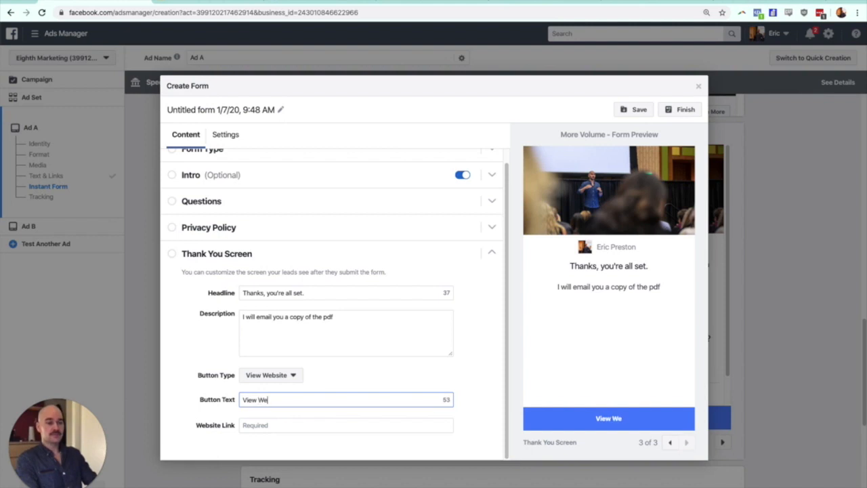
{"action": "type", "text": "bsite"}
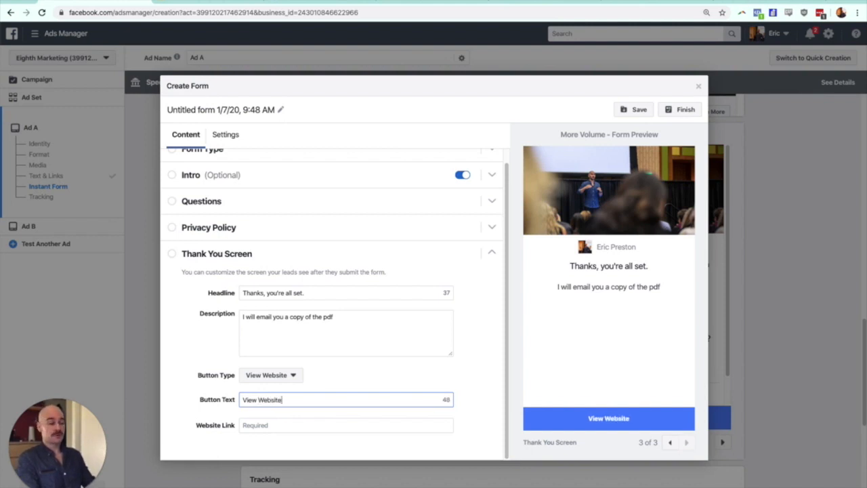
Step: Rename the instant form to "Lead Form Test" and save it as a draft
{"action": "left_click", "coordinate": [489, 352]}
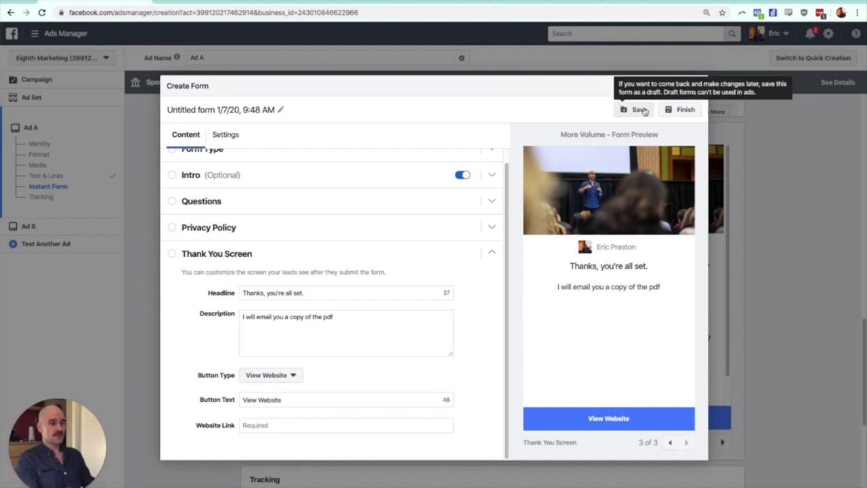
{"action": "left_click", "coordinate": [273, 109]}
{"action": "key", "text": "ctrl+a"}
{"action": "type", "text": "Lead Form"}
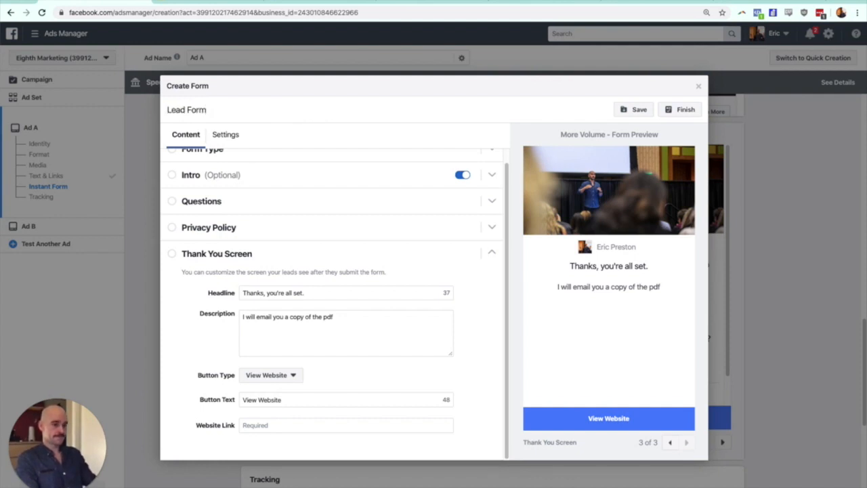
{"action": "type", "text": " 1Test"}
{"action": "left_click", "coordinate": [639, 110]}
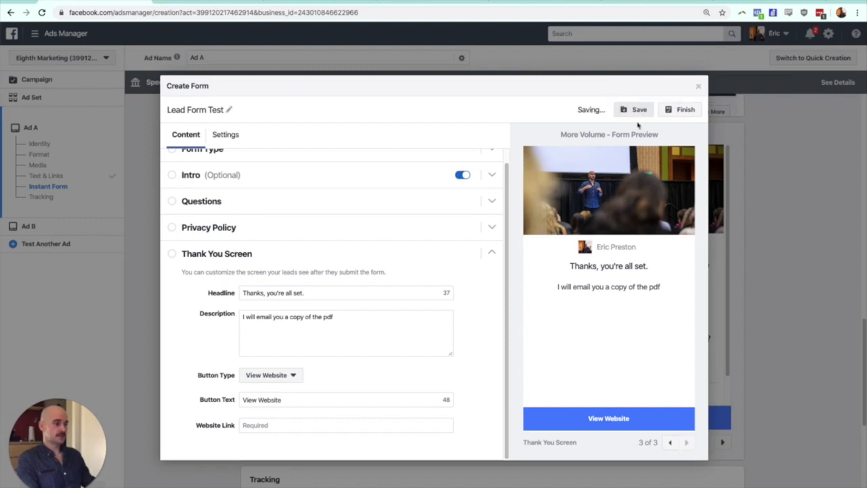
Step: Try to finish the form, check its website link field, and close the form while keeping it as a draft
{"action": "left_click", "coordinate": [697, 113]}
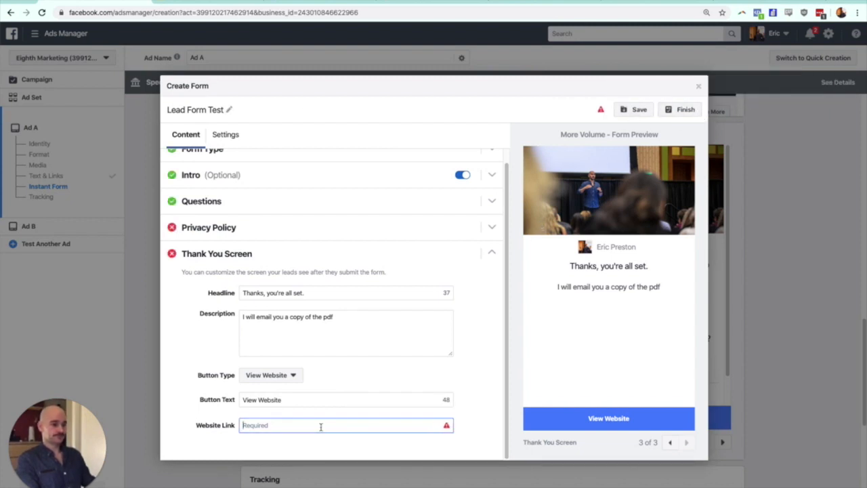
{"action": "left_click", "coordinate": [285, 376]}
{"action": "left_click", "coordinate": [350, 425]}
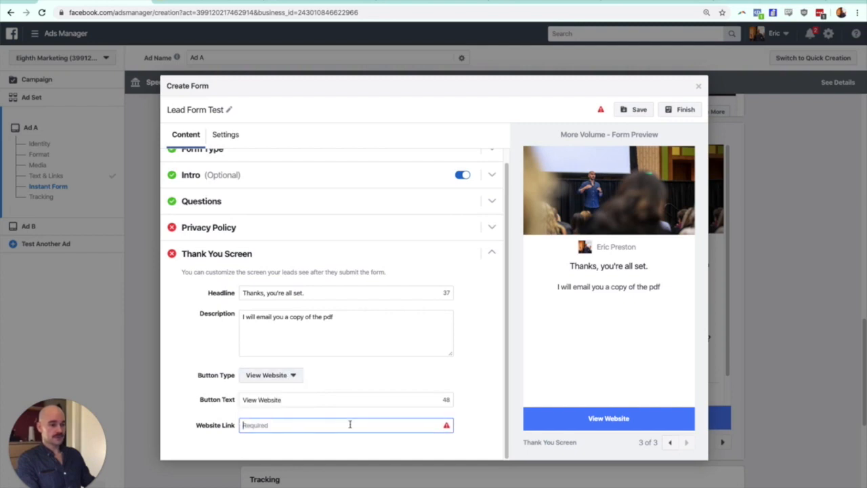
{"action": "left_click", "coordinate": [699, 86]}
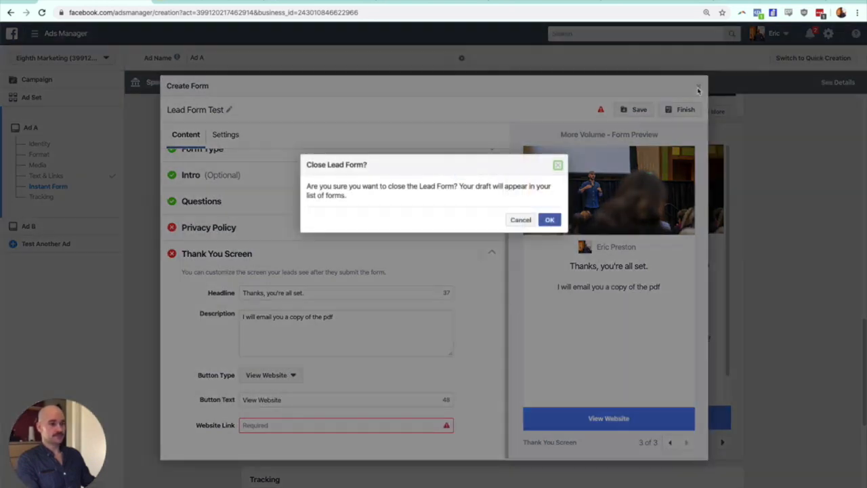
{"action": "left_click", "coordinate": [549, 220]}
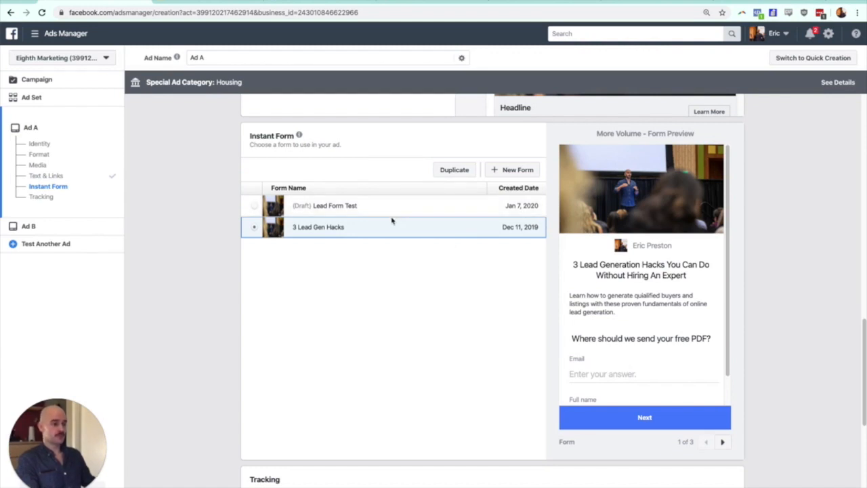
Step: Look over Ad A's tracking settings and continue to Ad B
{"action": "scroll", "coordinate": [410, 328], "scroll_direction": "down", "scroll_amount": 2}
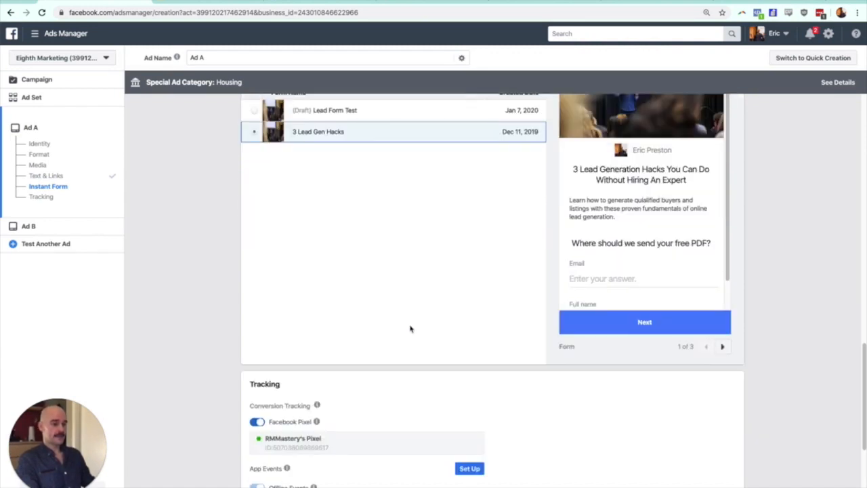
{"action": "scroll", "coordinate": [425, 299], "scroll_direction": "down", "scroll_amount": 4}
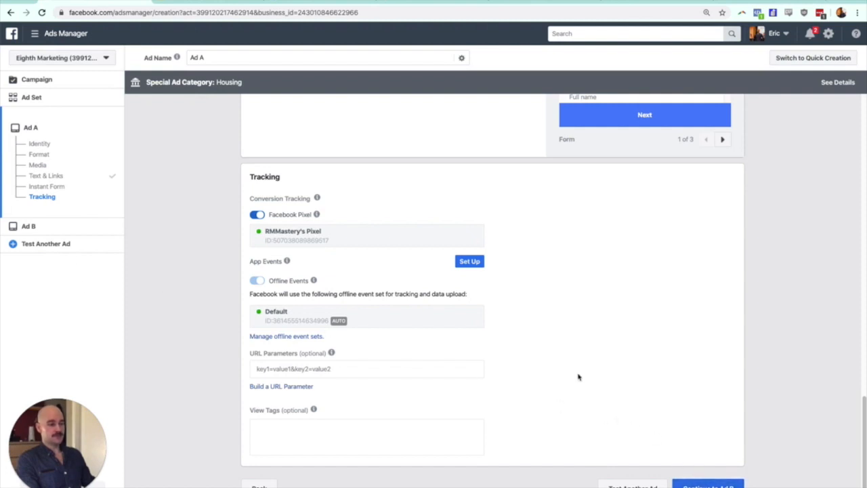
{"action": "left_click", "coordinate": [717, 482]}
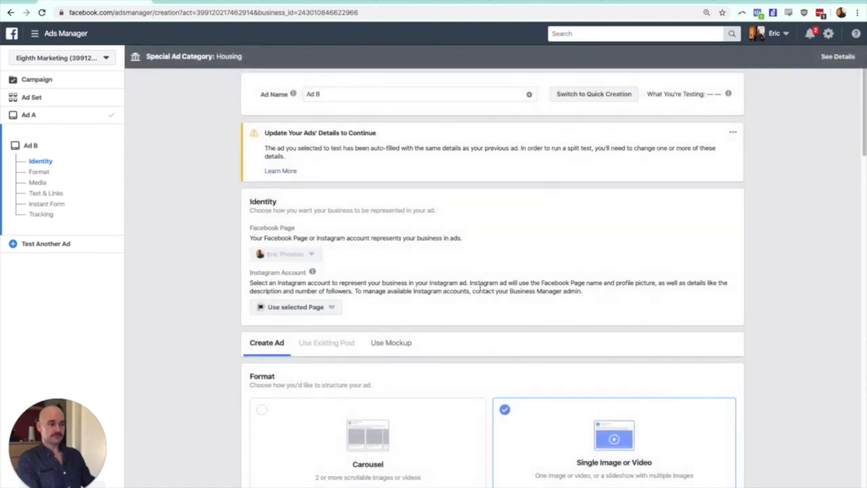
Step: Examine Ad B's auto-filled media and its primary text, headline and description for details to vary in the split test
{"action": "scroll", "coordinate": [463, 288], "scroll_direction": "down", "scroll_amount": 3}
{"action": "scroll", "coordinate": [463, 288], "scroll_direction": "down", "scroll_amount": 4}
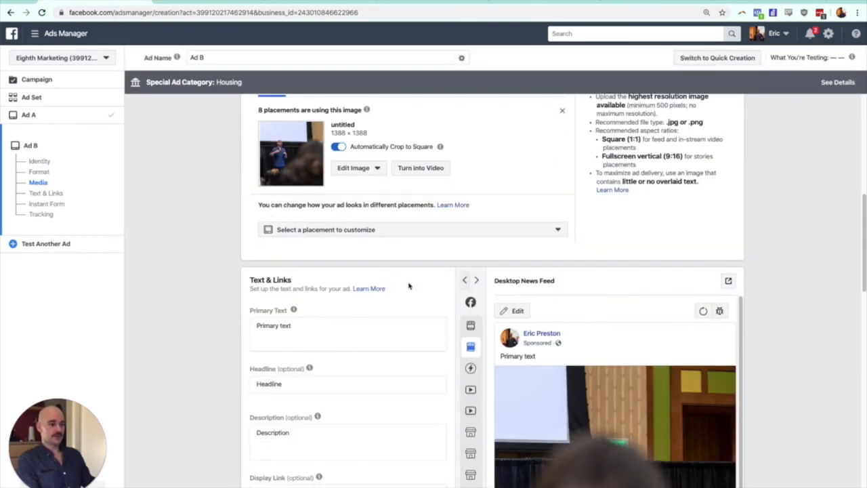
{"action": "scroll", "coordinate": [332, 317], "scroll_direction": "down", "scroll_amount": 1}
{"action": "scroll", "coordinate": [329, 317], "scroll_direction": "down", "scroll_amount": 1}
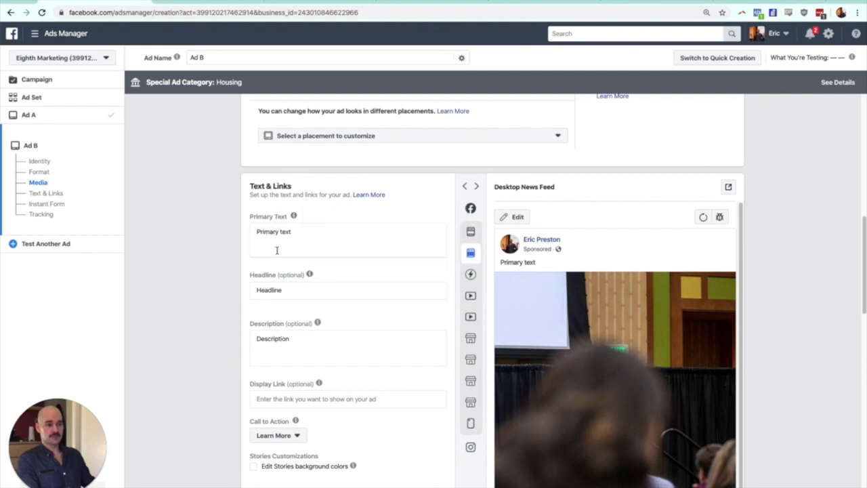
{"action": "scroll", "coordinate": [327, 250], "scroll_direction": "down", "scroll_amount": 1}
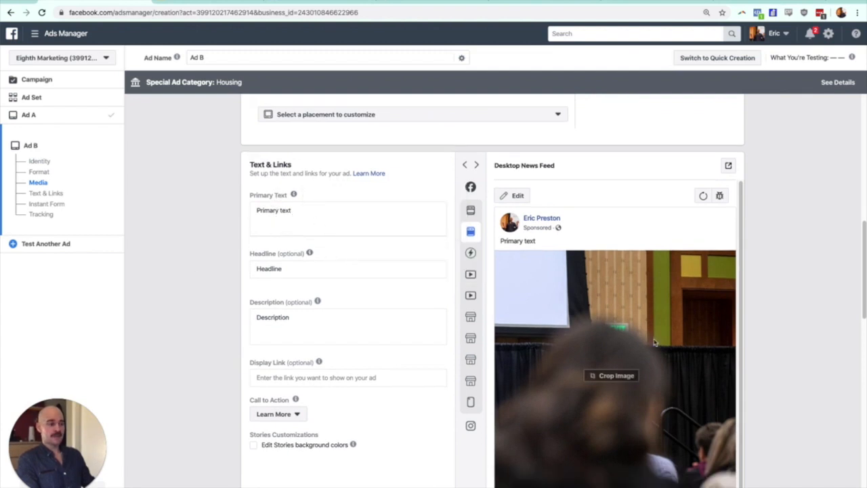
{"action": "left_click", "coordinate": [266, 210]}
{"action": "left_click_drag", "start_coordinate": [266, 210], "coordinate": [292, 211]}
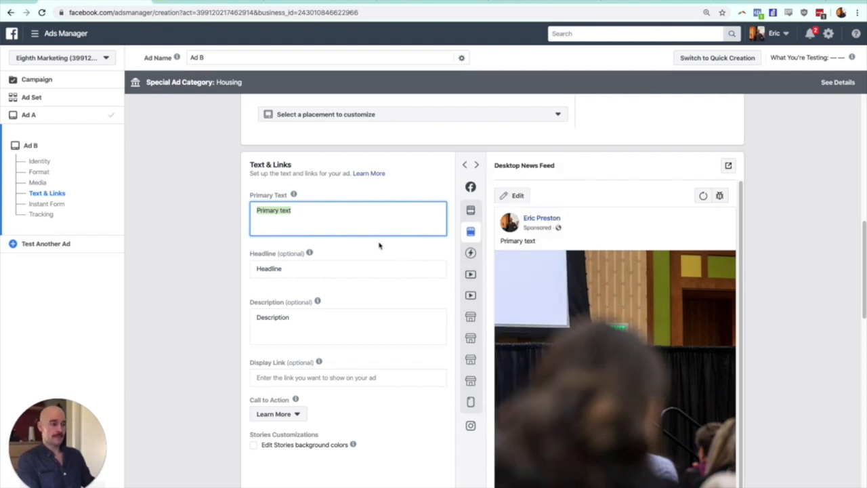
{"action": "scroll", "coordinate": [420, 247], "scroll_direction": "down", "scroll_amount": 1}
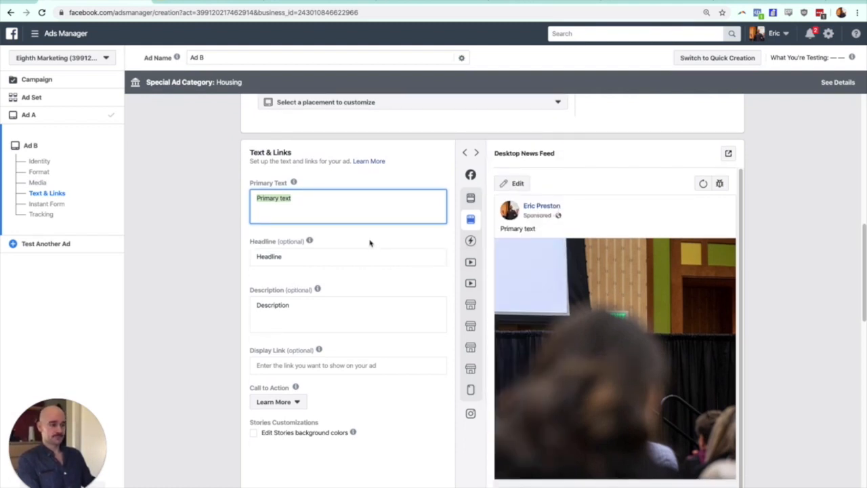
Step: Add a third ad variation to the split test and review its instant form and tracking sections
{"action": "left_click", "coordinate": [37, 248]}
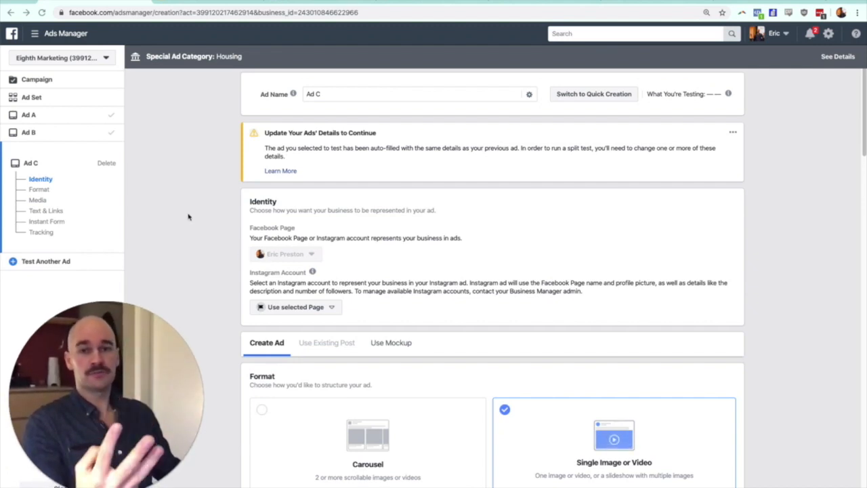
{"action": "scroll", "coordinate": [419, 202], "scroll_direction": "down", "scroll_amount": 1}
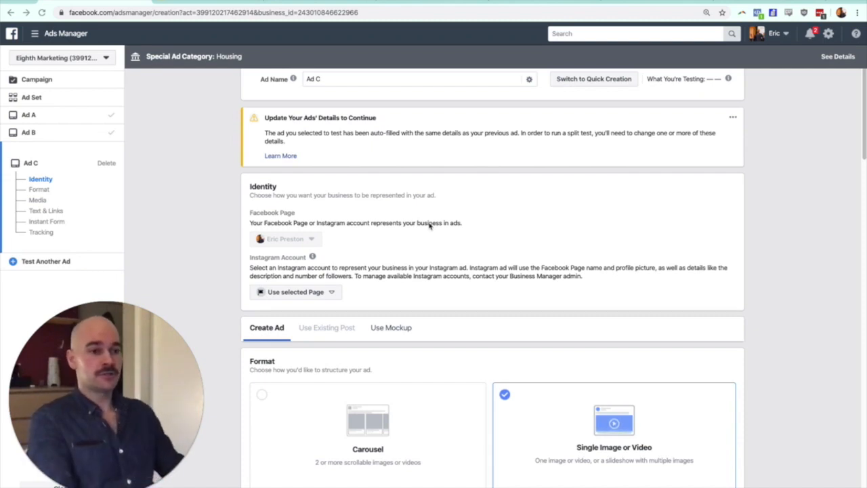
{"action": "scroll", "coordinate": [437, 224], "scroll_direction": "down", "scroll_amount": 15}
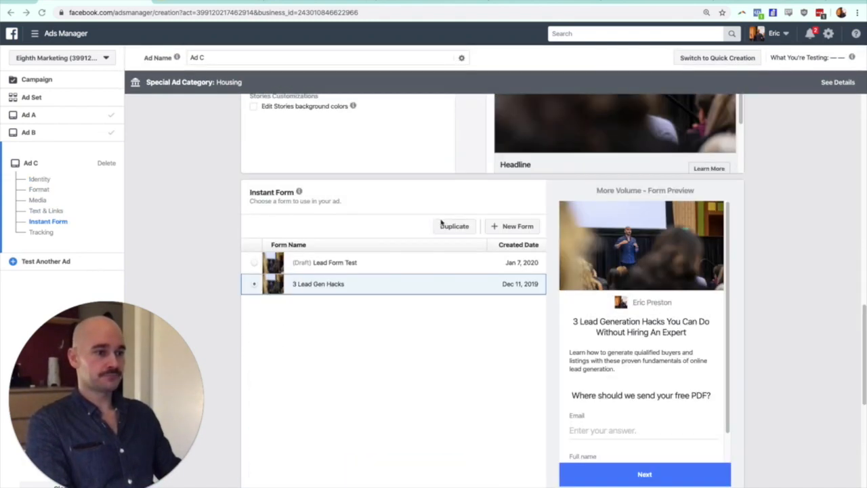
{"action": "scroll", "coordinate": [372, 195], "scroll_direction": "down", "scroll_amount": 3}
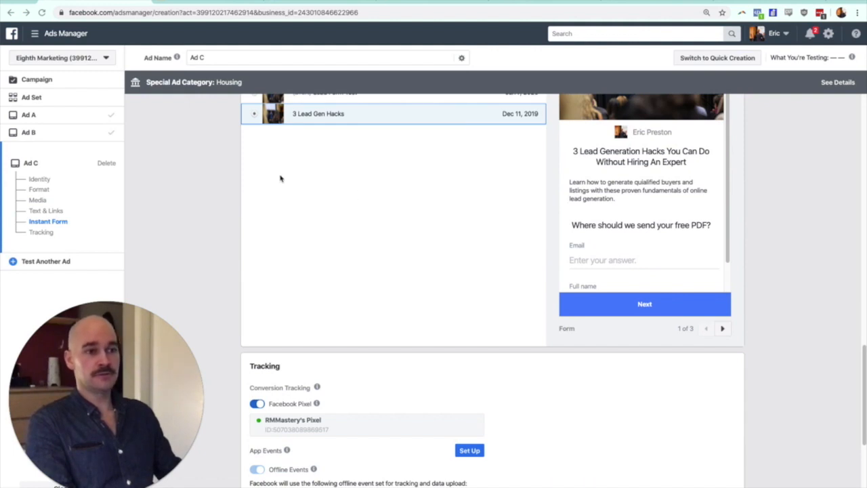
{"action": "scroll", "coordinate": [324, 164], "scroll_direction": "up", "scroll_amount": 2}
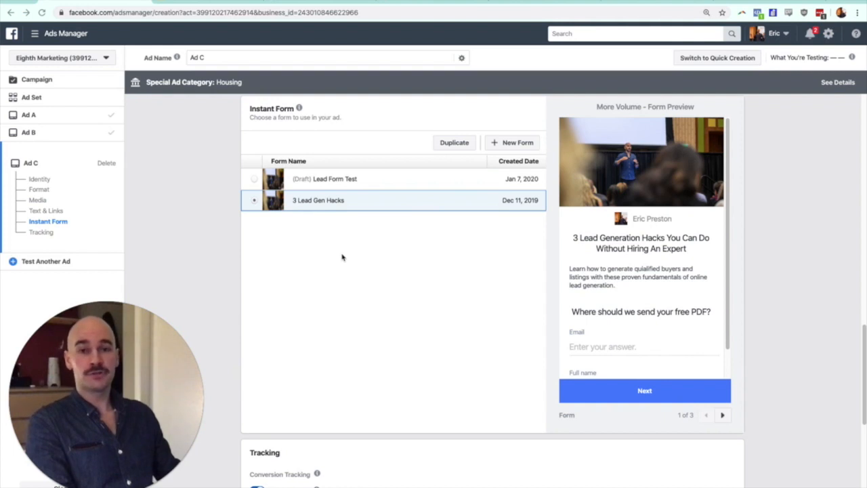
{"action": "scroll", "coordinate": [340, 256], "scroll_direction": "up", "scroll_amount": 1}
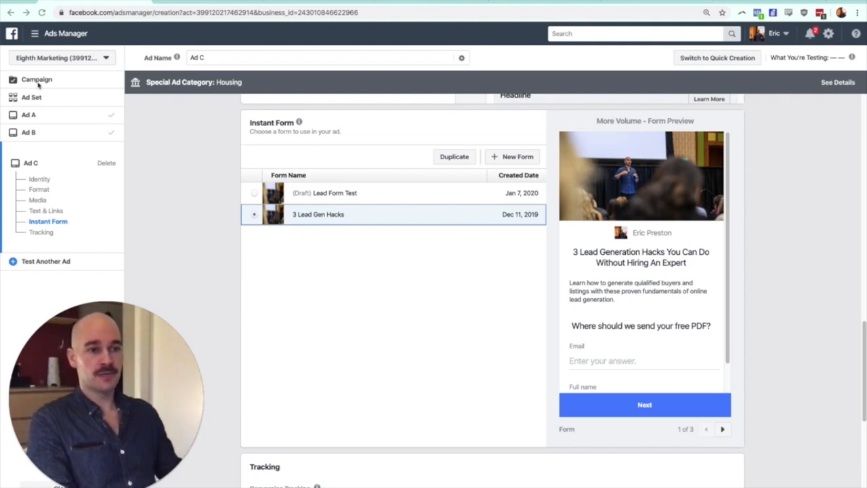
Step: Return to the campaign level and change the marketing objective to Messages
{"action": "left_click", "coordinate": [37, 81]}
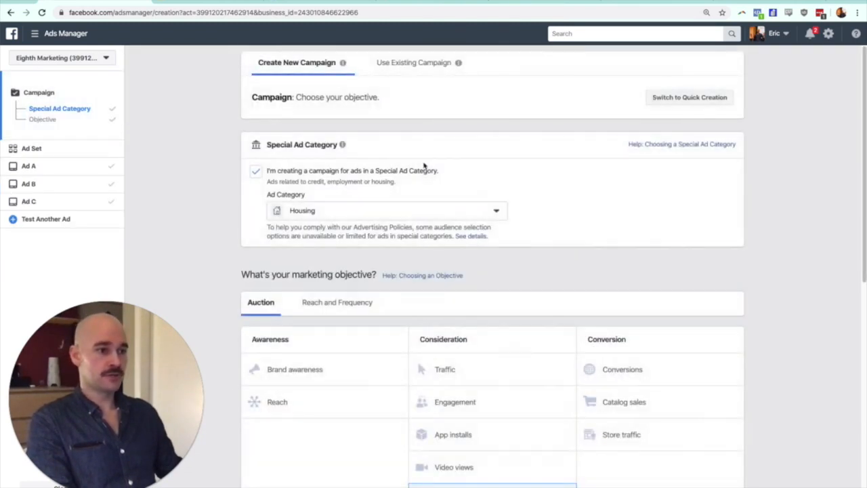
{"action": "scroll", "coordinate": [549, 262], "scroll_direction": "down", "scroll_amount": 2}
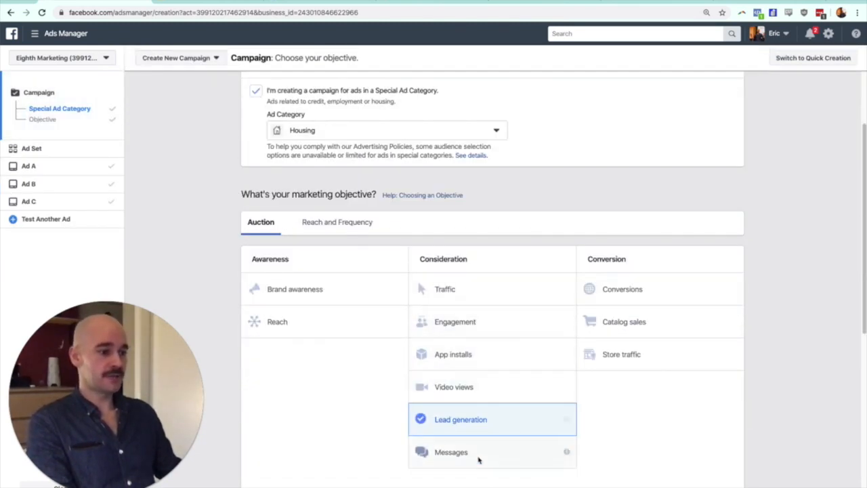
{"action": "left_click", "coordinate": [478, 452]}
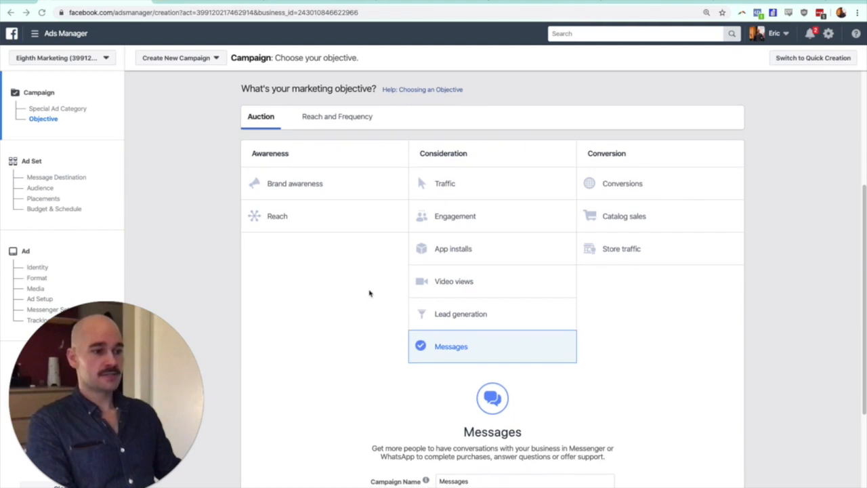
{"action": "scroll", "coordinate": [370, 292], "scroll_direction": "down", "scroll_amount": 2}
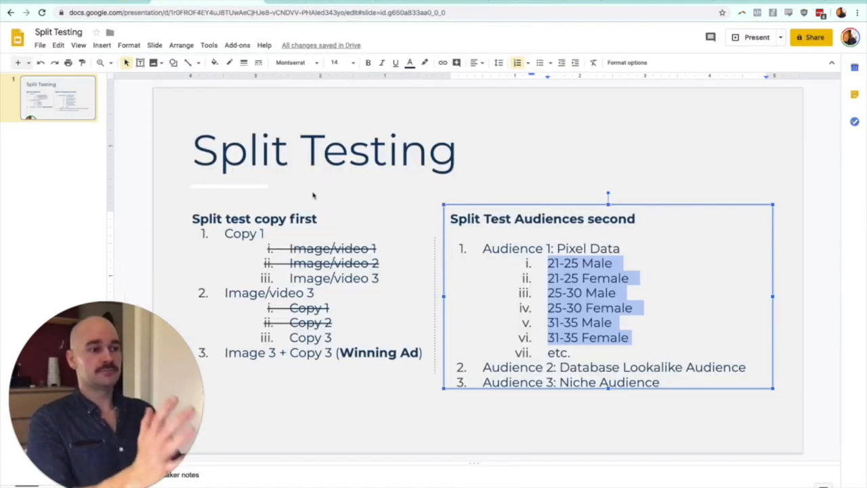
Step: Review the audience age and gender breakdown on the Split Testing slide in Google Slides, and switch back to Ads Manager
{"action": "left_click", "coordinate": [583, 293]}
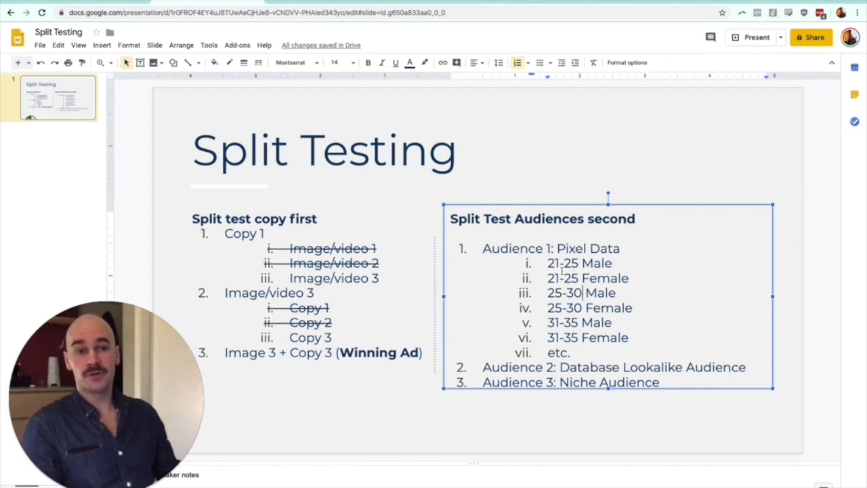
{"action": "key", "text": "ctrl+shift+Tab"}
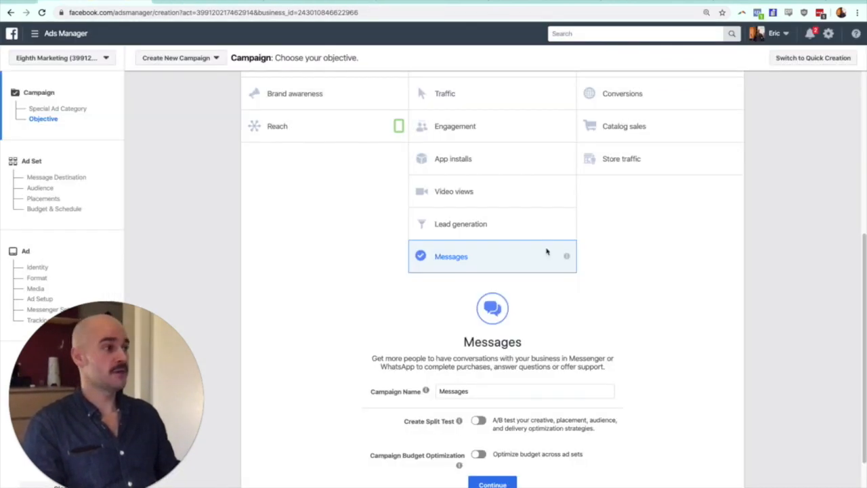